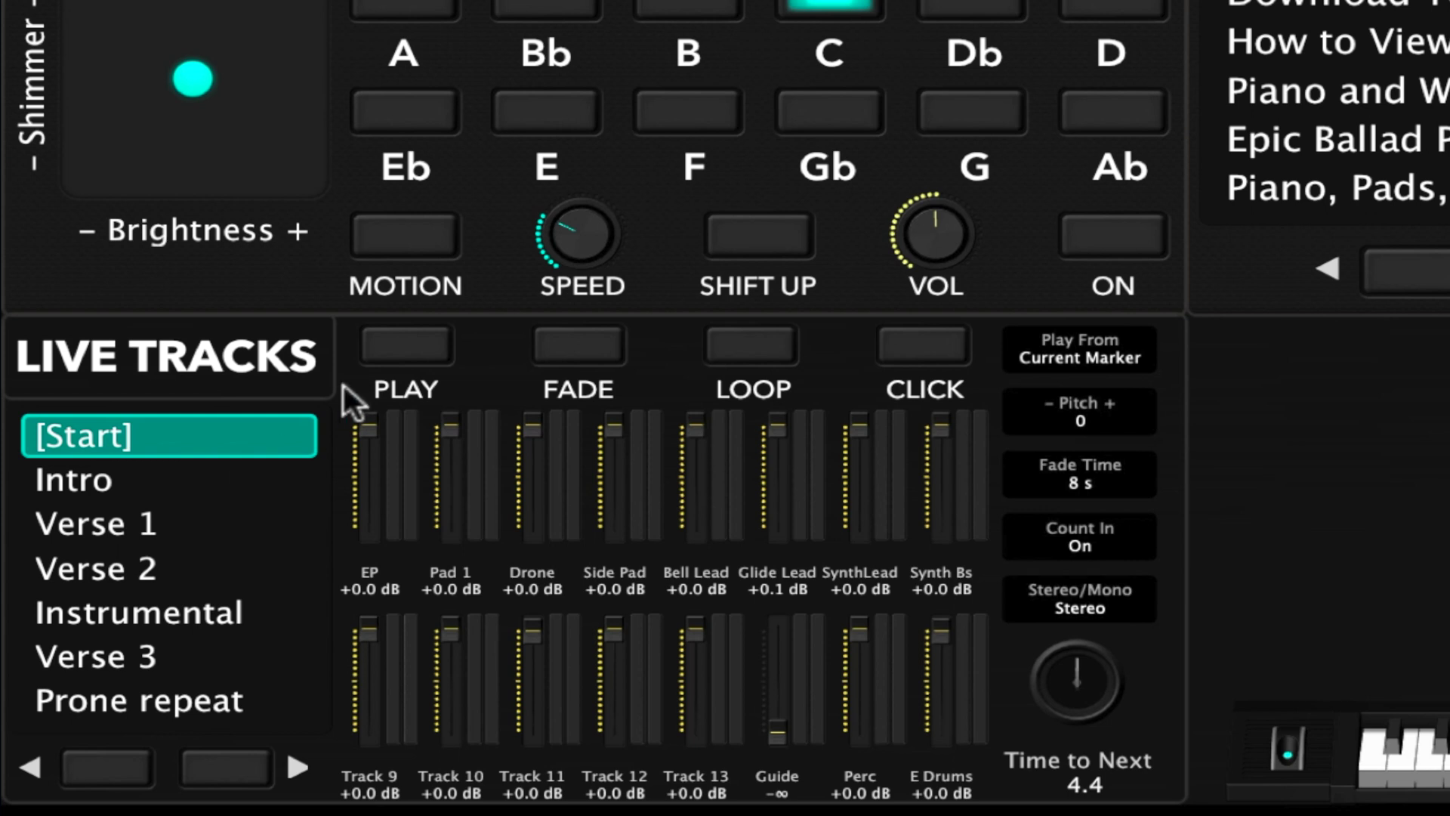
Step: Start Live Tracks playback into the Intro and enable the metronome click
left_click(411, 347)
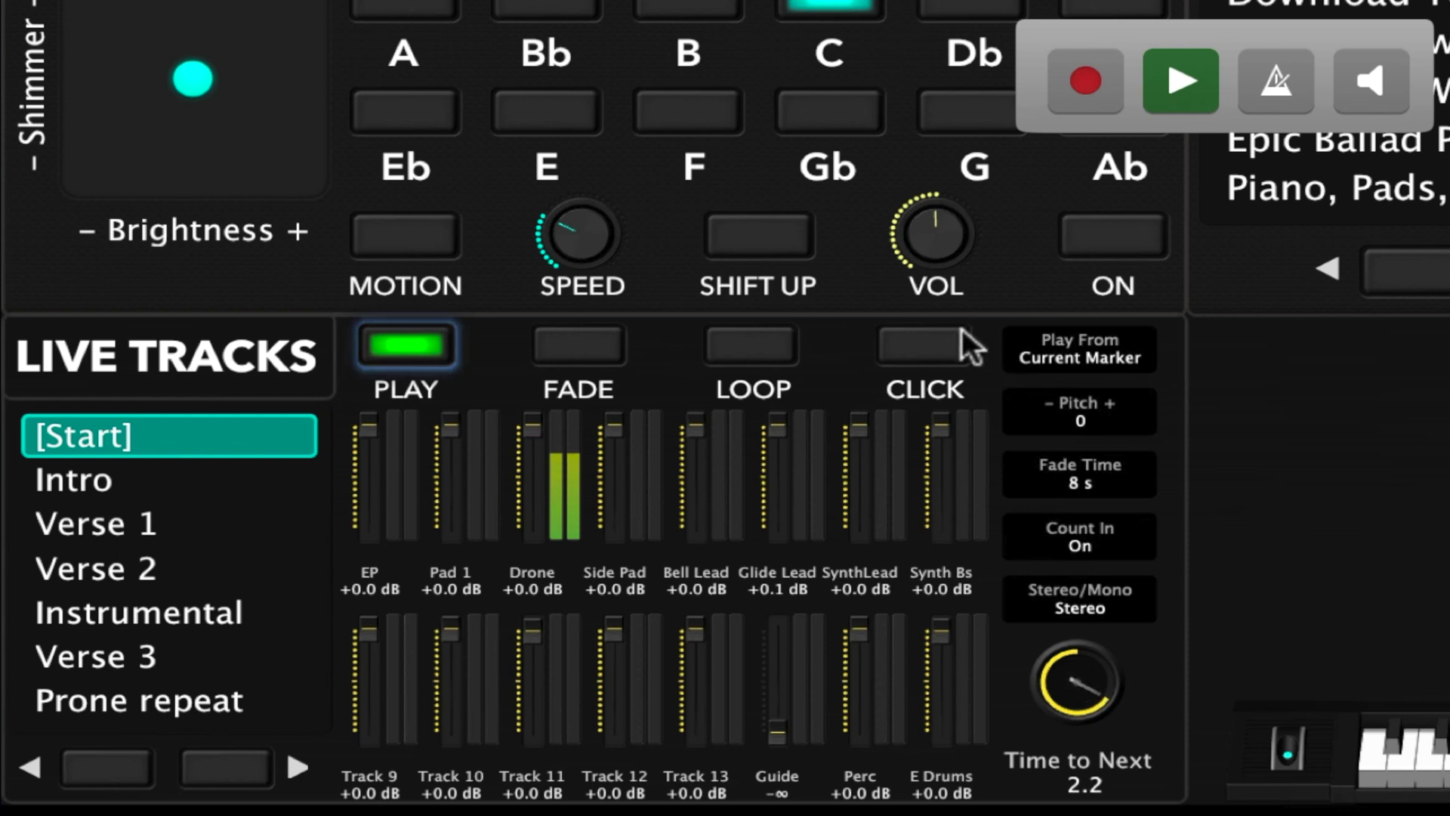
left_click(941, 351)
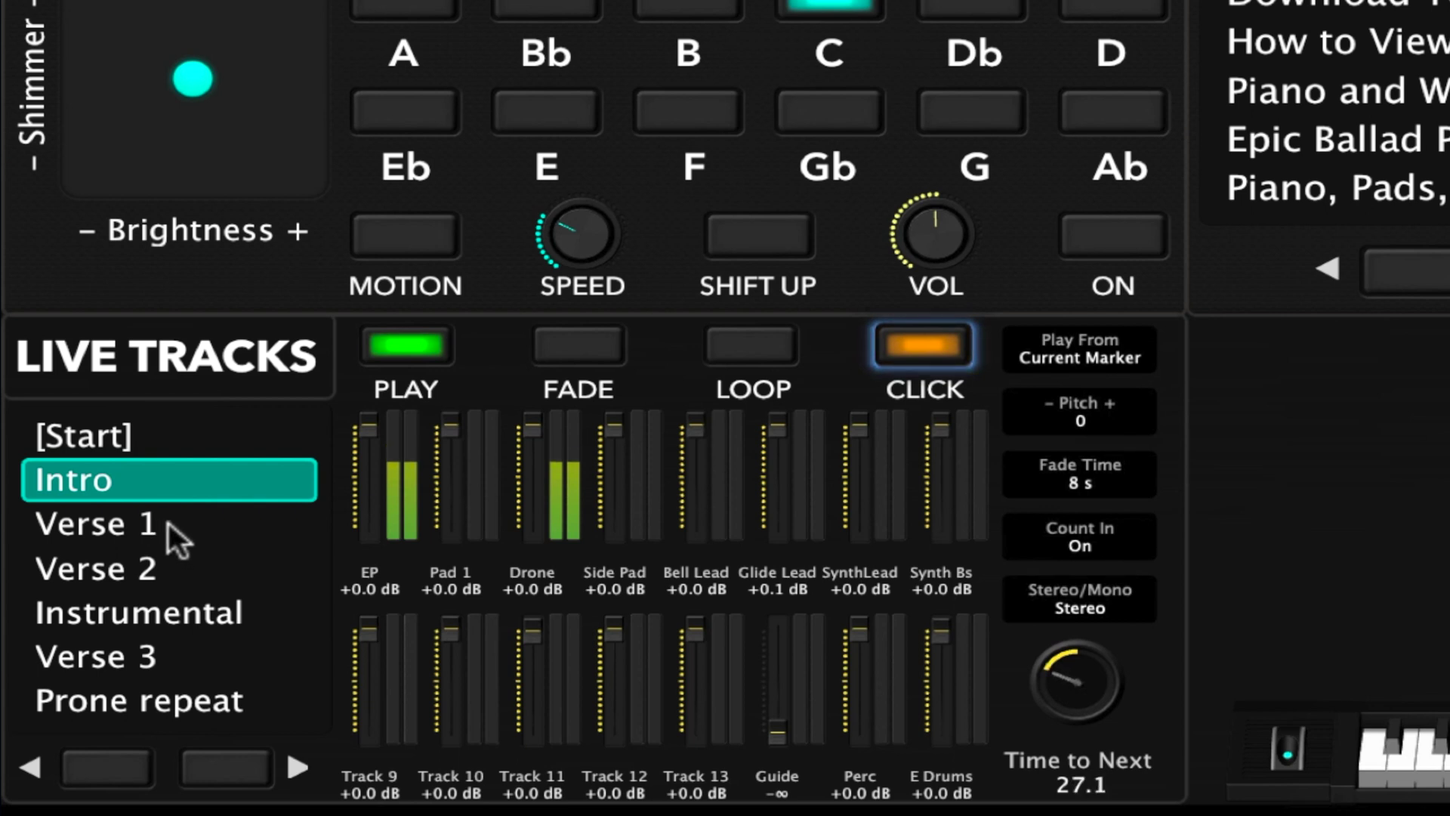
Step: Jump playback from Verse 1 ahead to the Instrumental section
key("Tab")
left_click(170, 523)
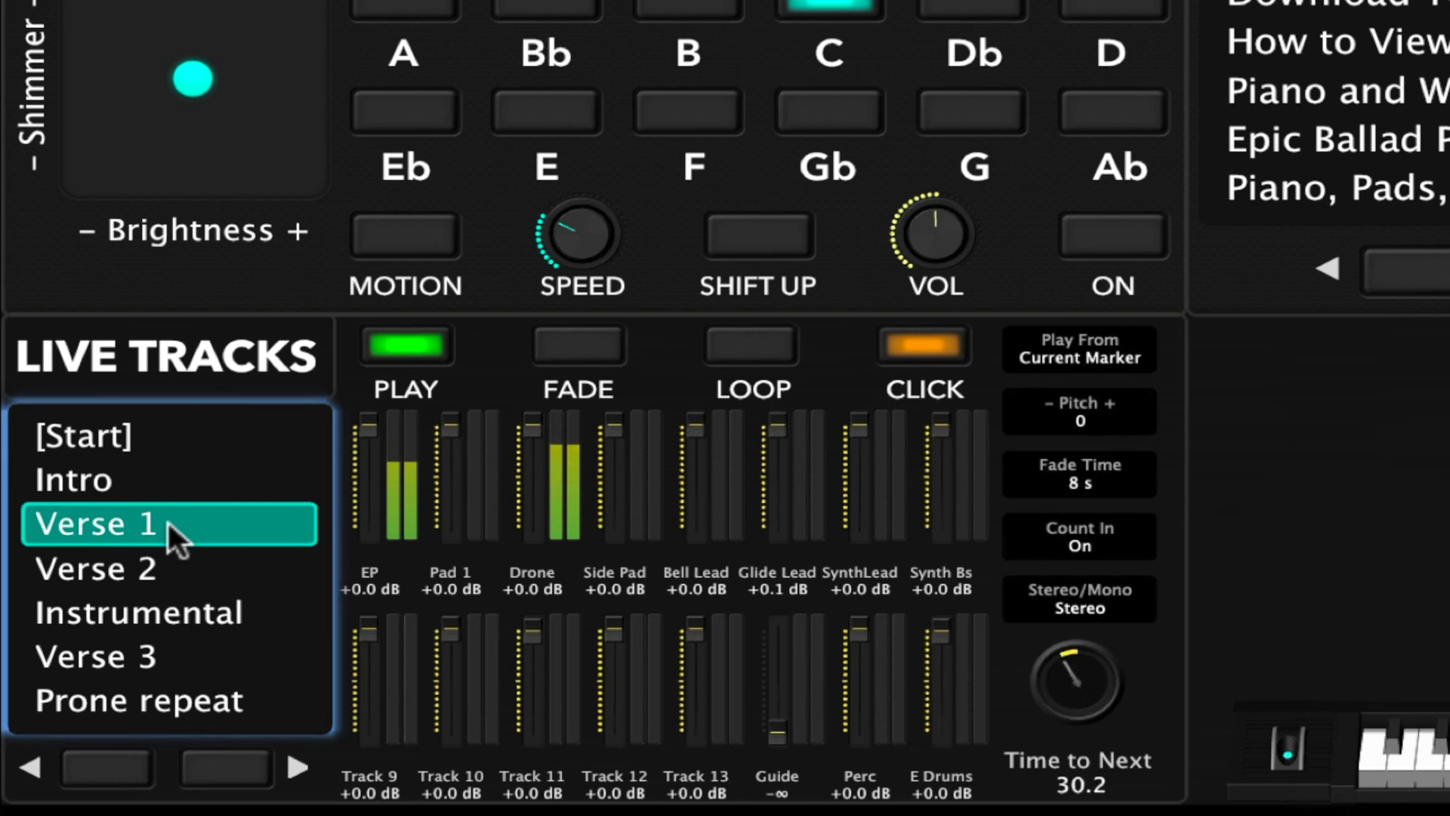
left_click(169, 613)
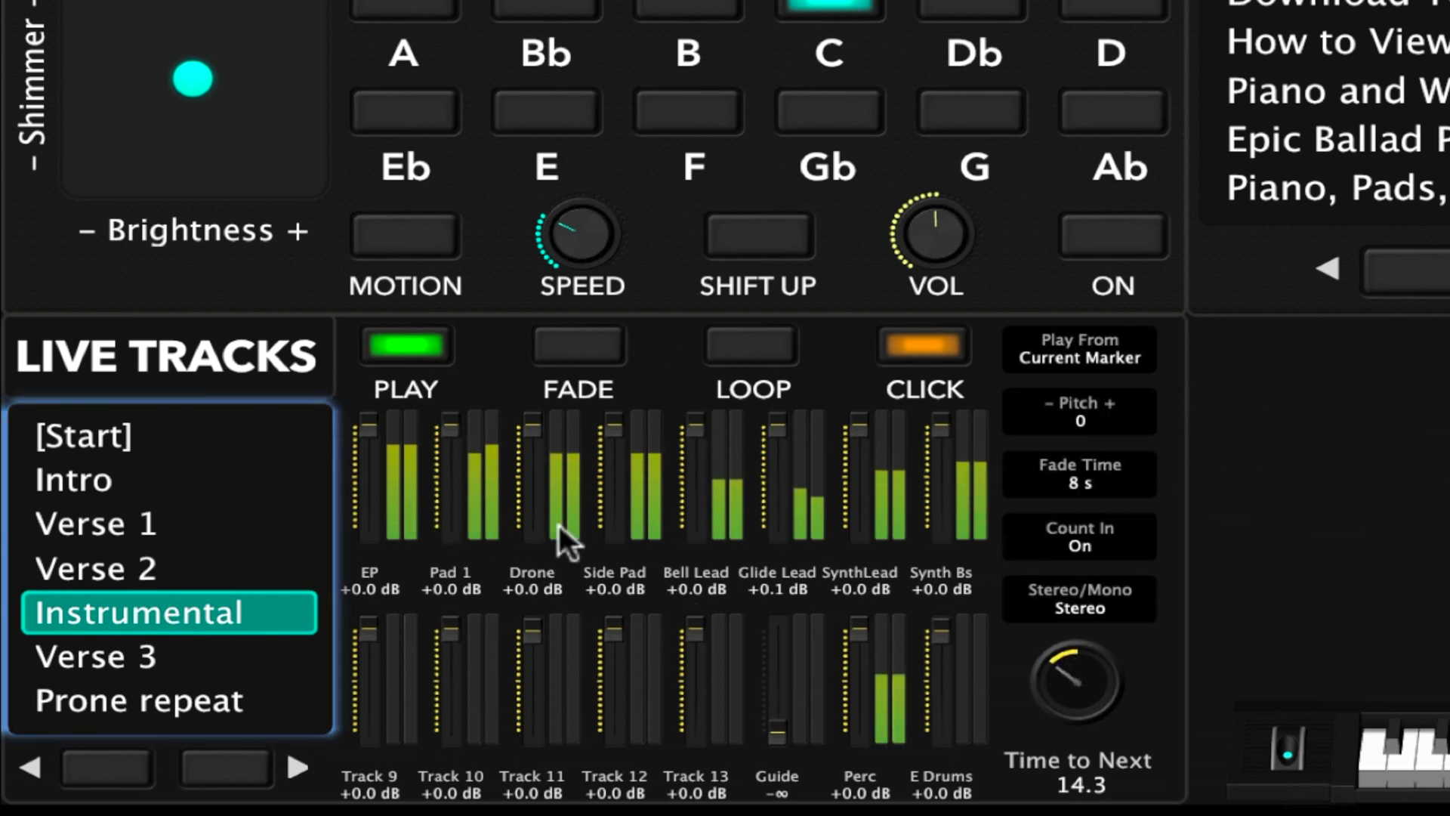
Step: Try the track faders, then fade out the backing tracks
scroll(681, 415, "down", 5)
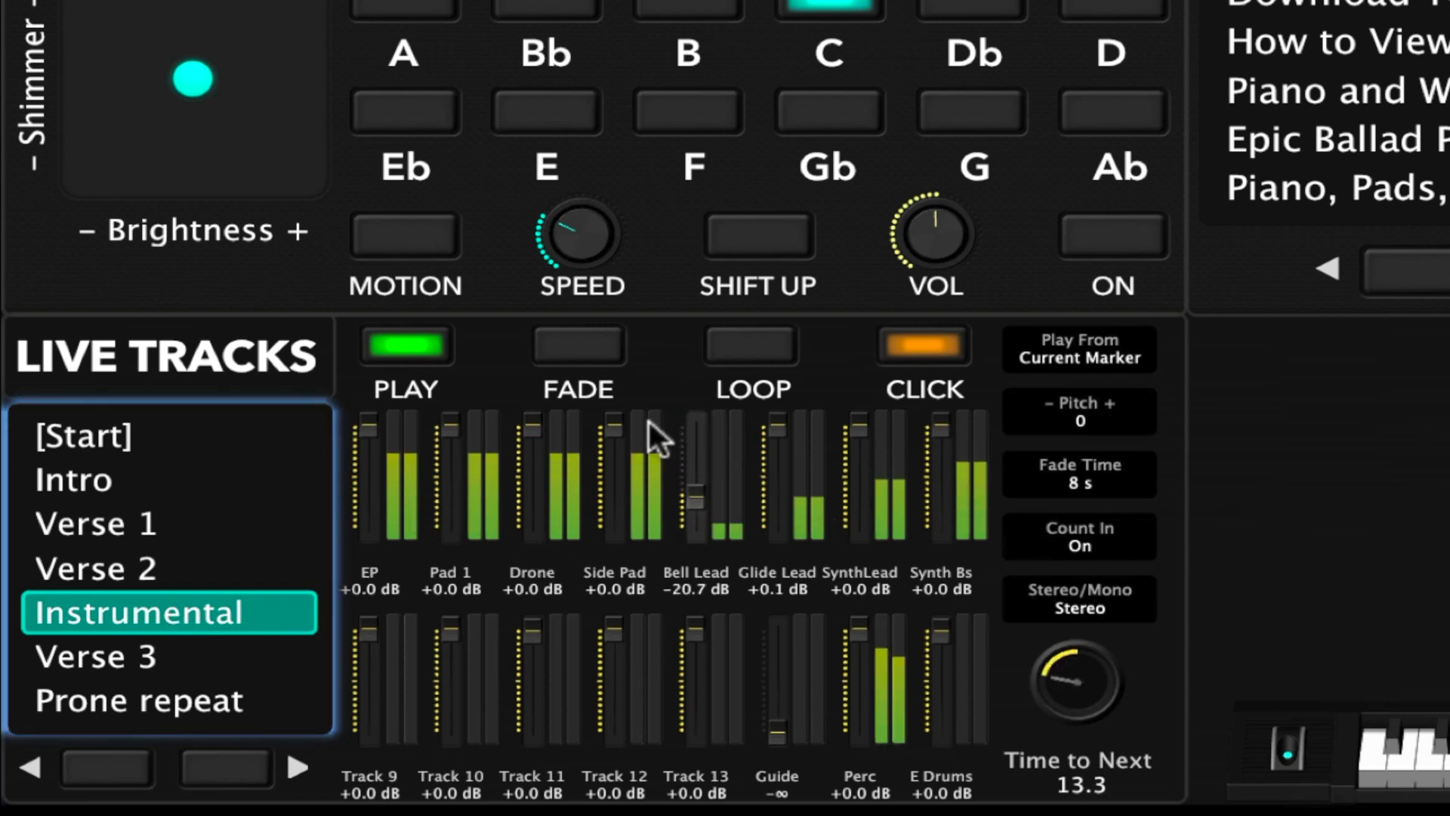
scroll(854, 632, "down", 10)
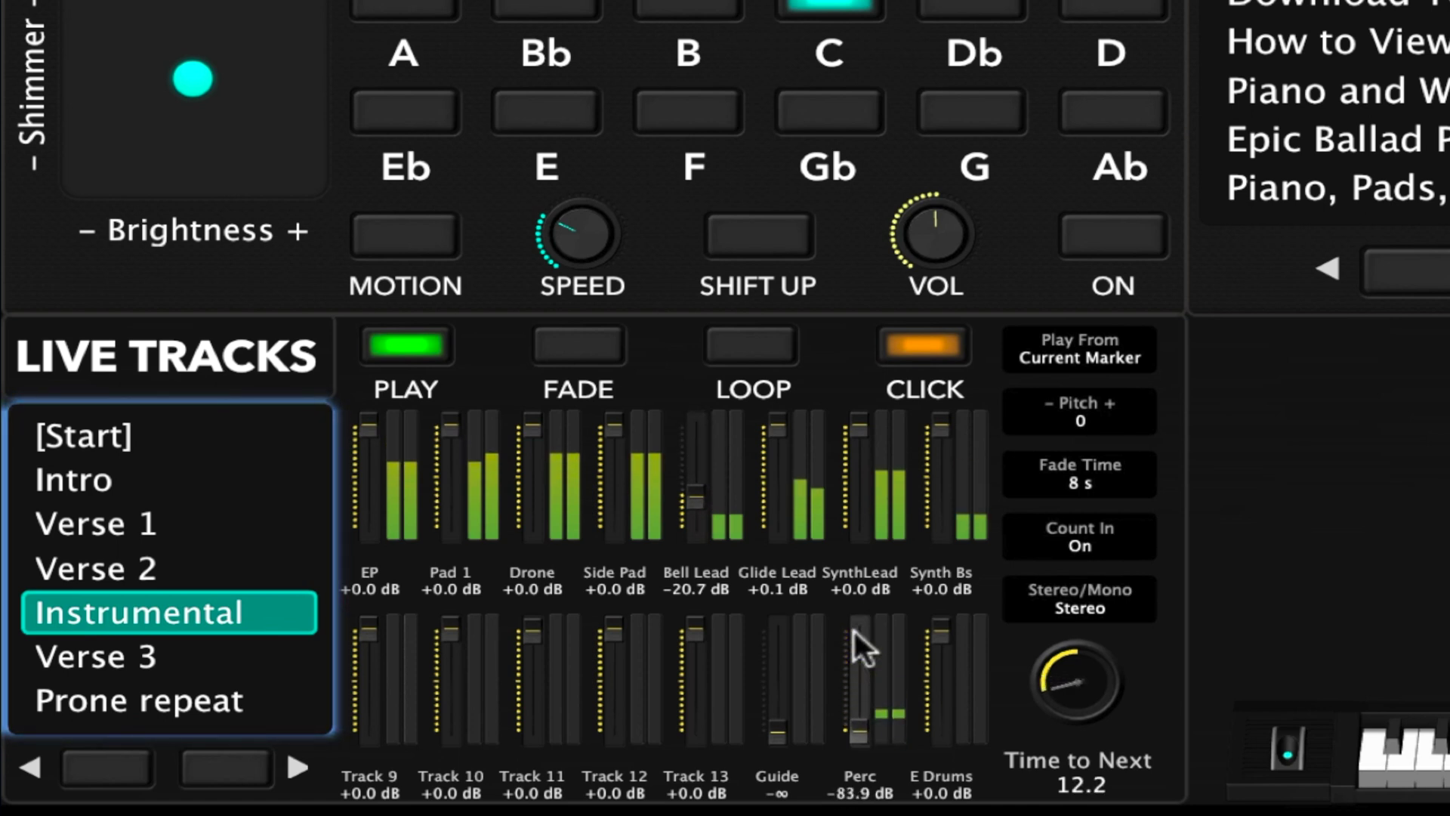
scroll(854, 630, "up", 10)
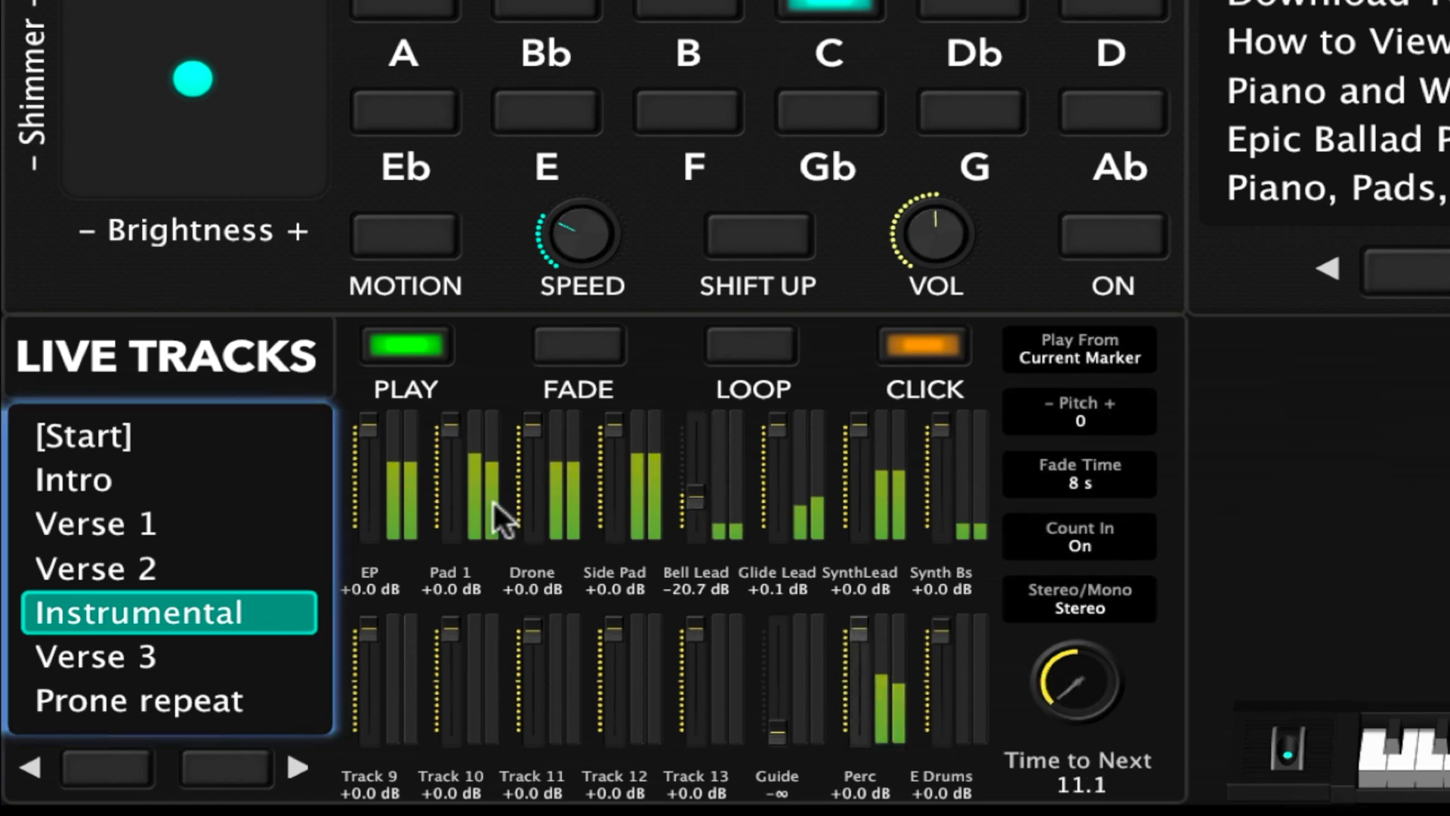
scroll(451, 433, "down", 10)
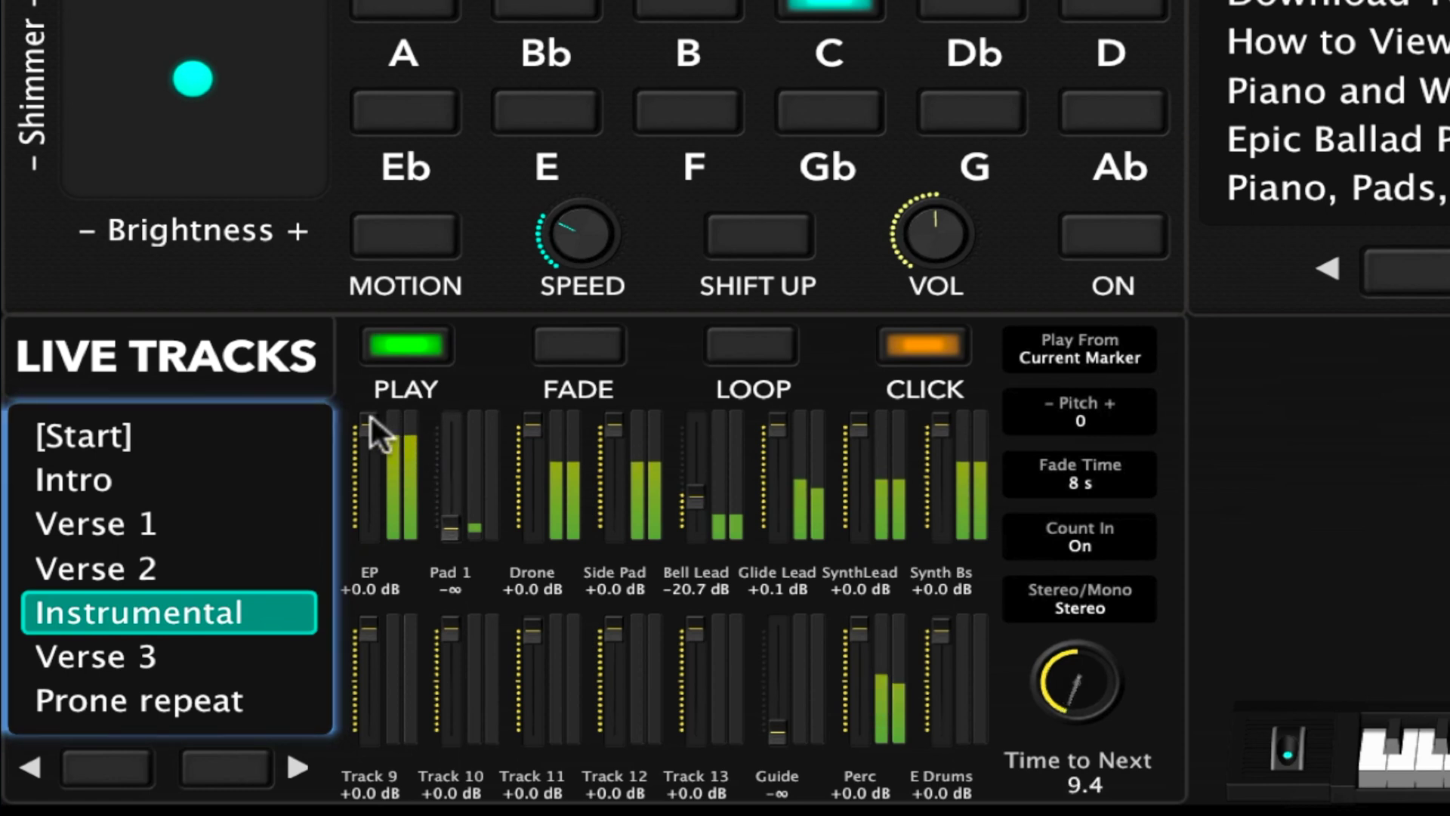
scroll(370, 415, "down", 10)
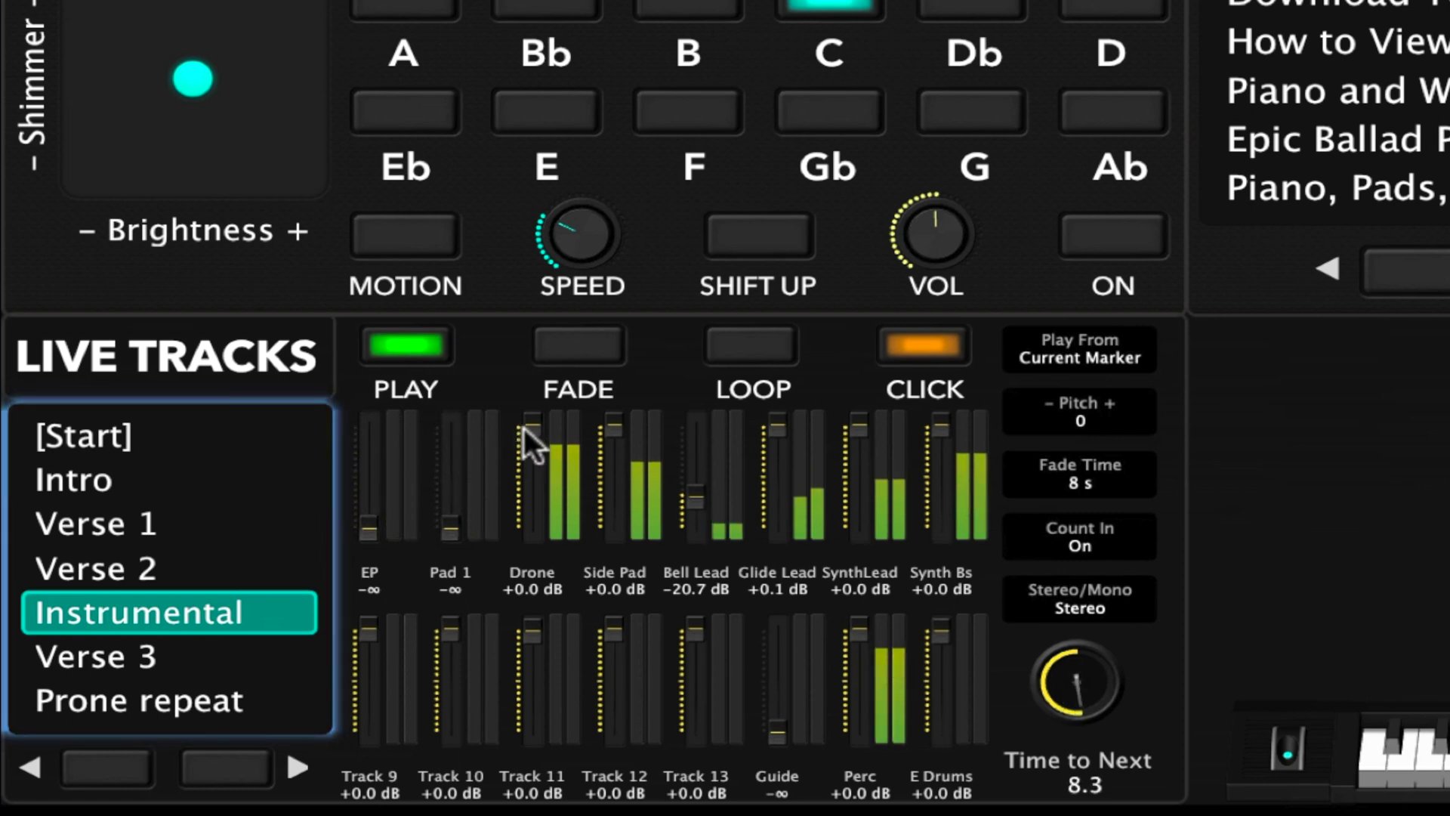
scroll(945, 420, "down", 10)
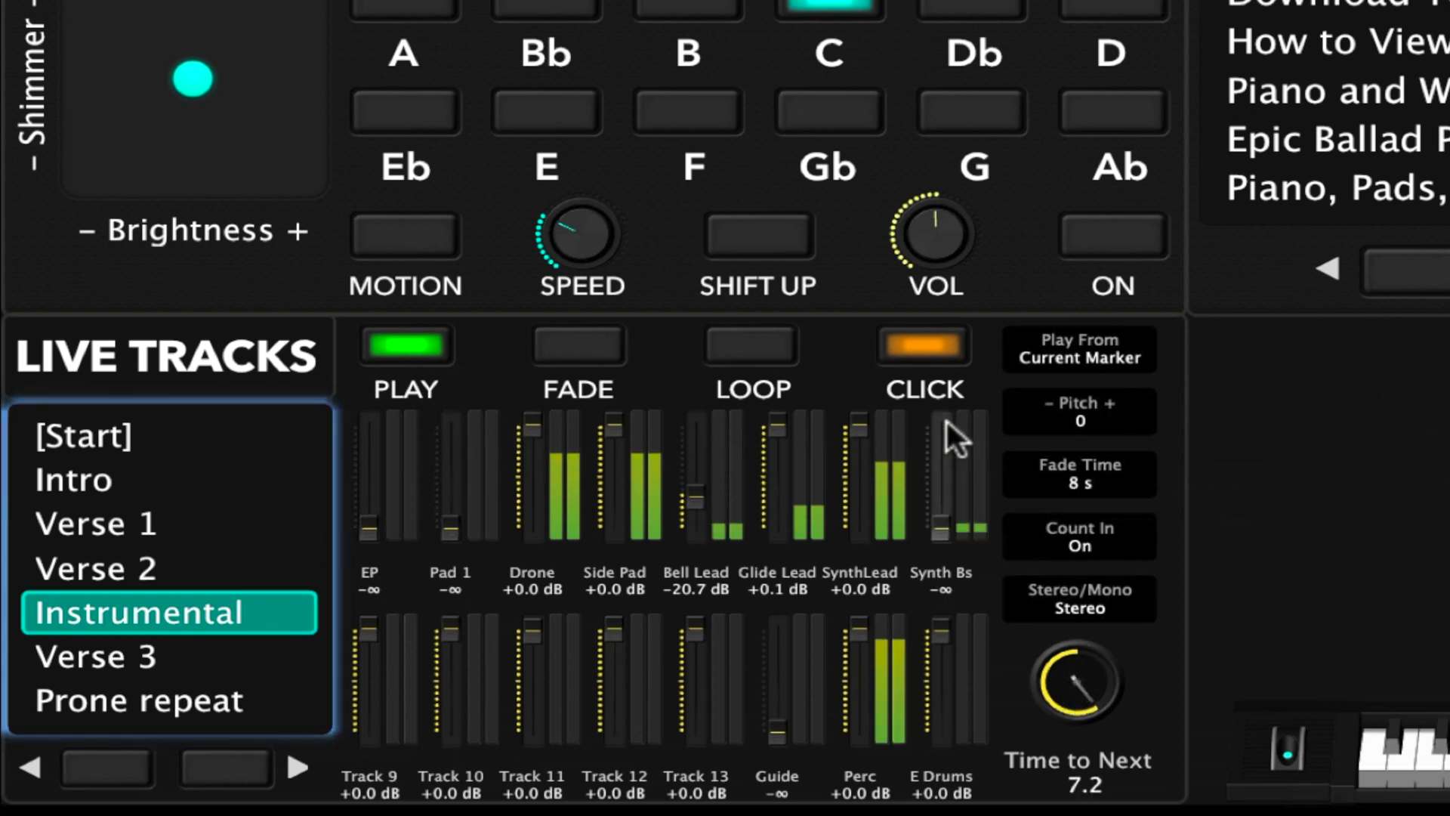
scroll(932, 509, "up", 10)
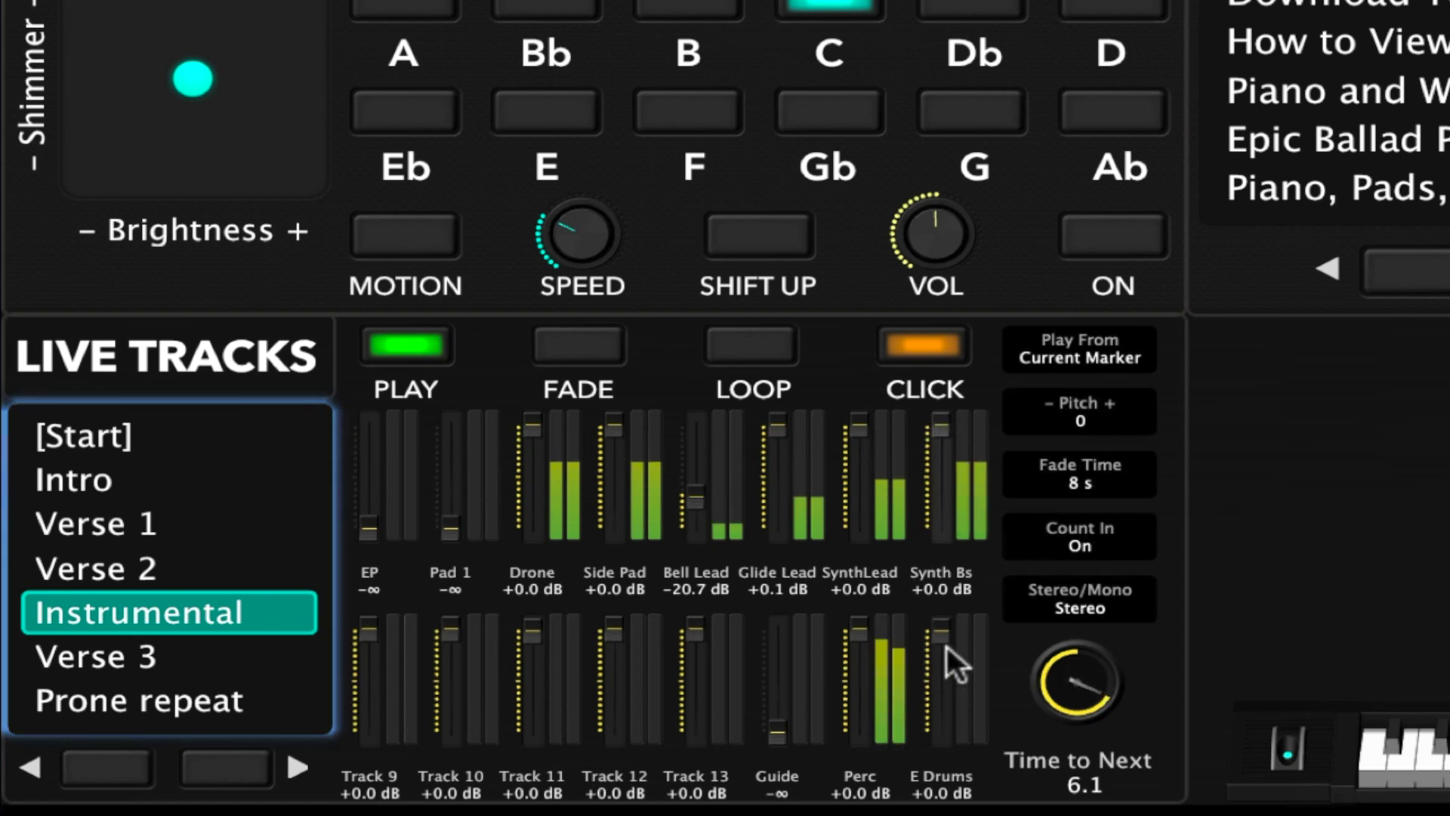
scroll(370, 508, "up", 10)
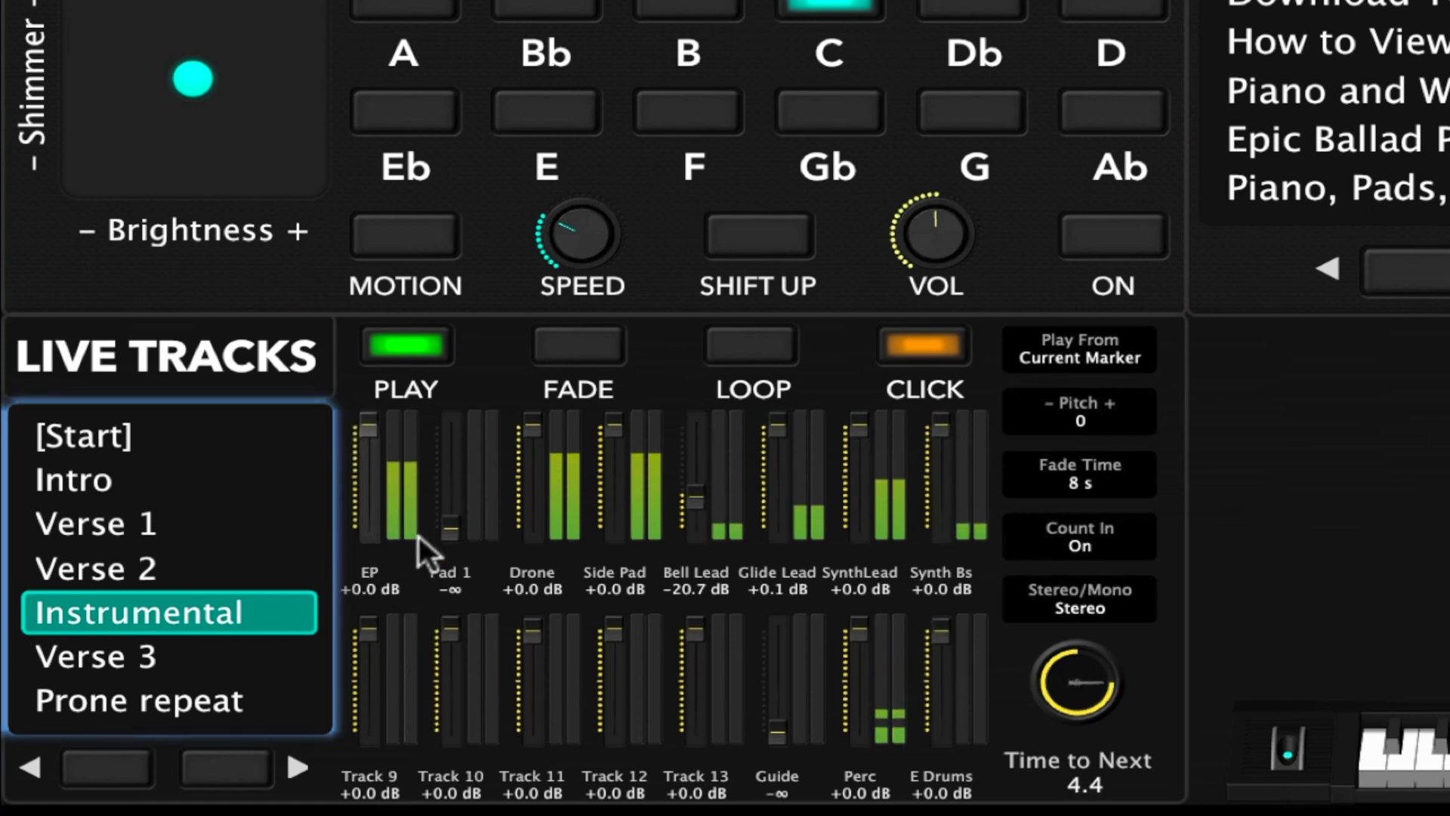
scroll(449, 515, "up", 10)
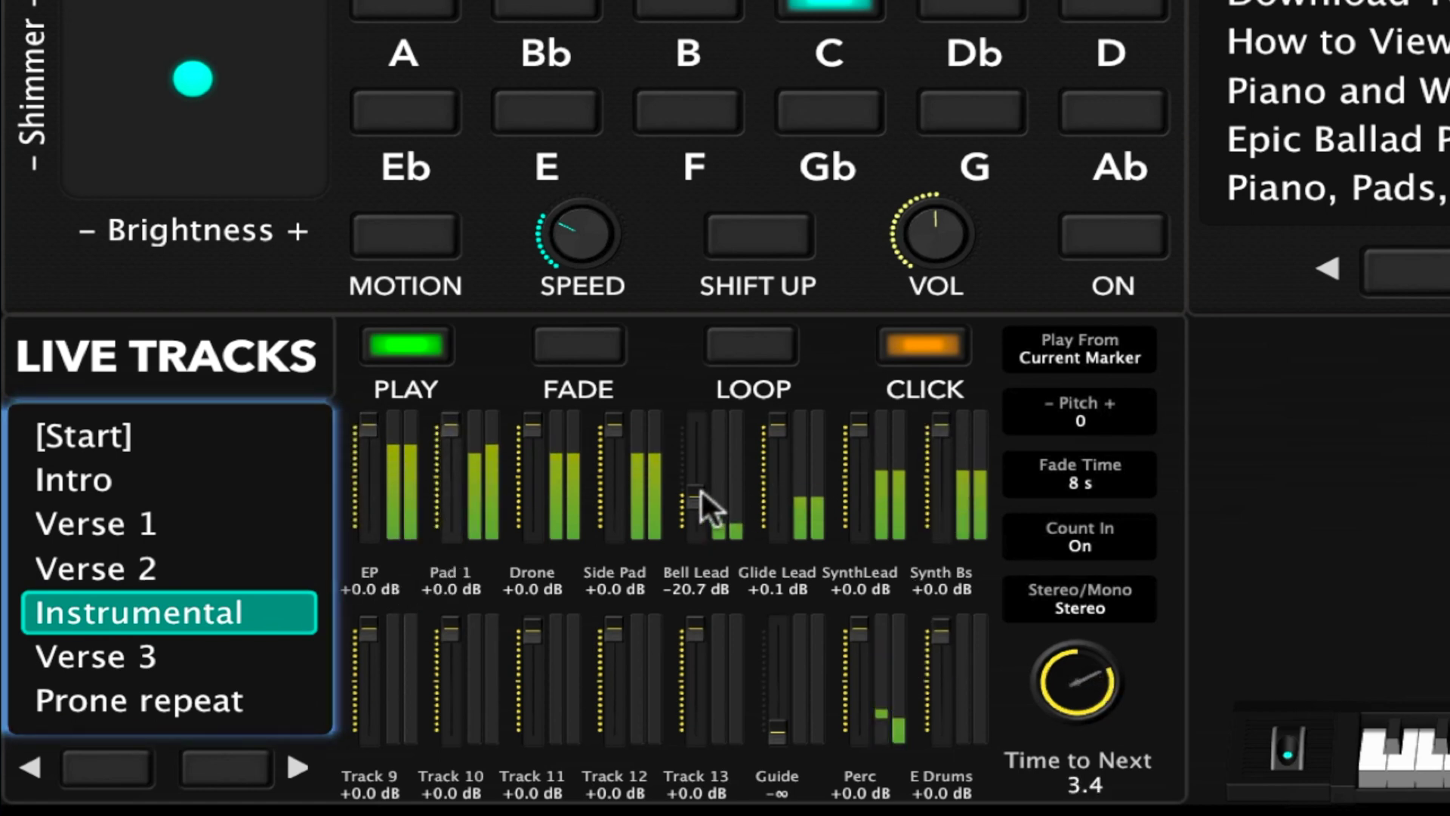
scroll(695, 493, "up", 5)
left_click(594, 346)
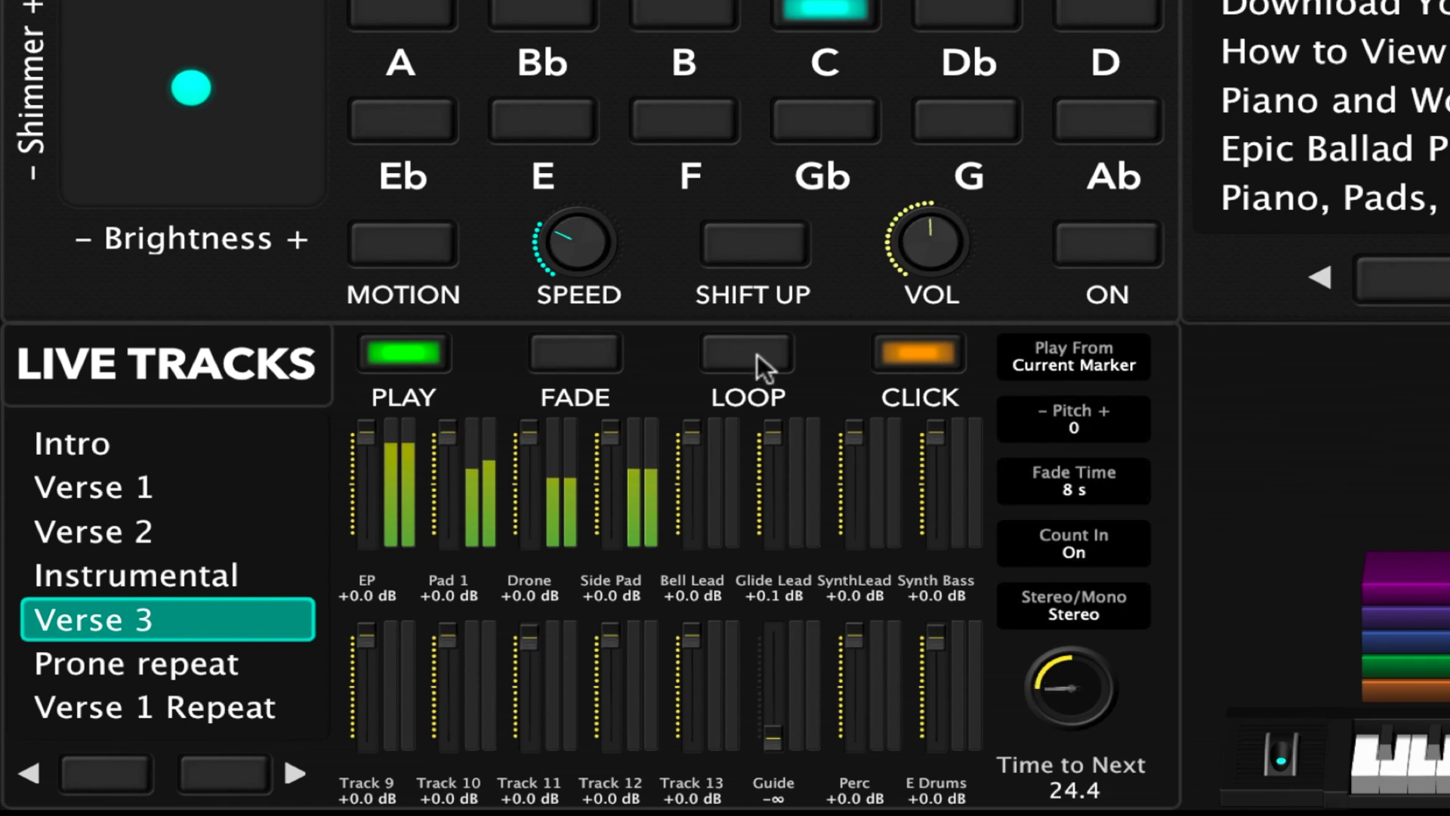
Step: Stop backing-track playback in Verse 3
left_click(400, 351)
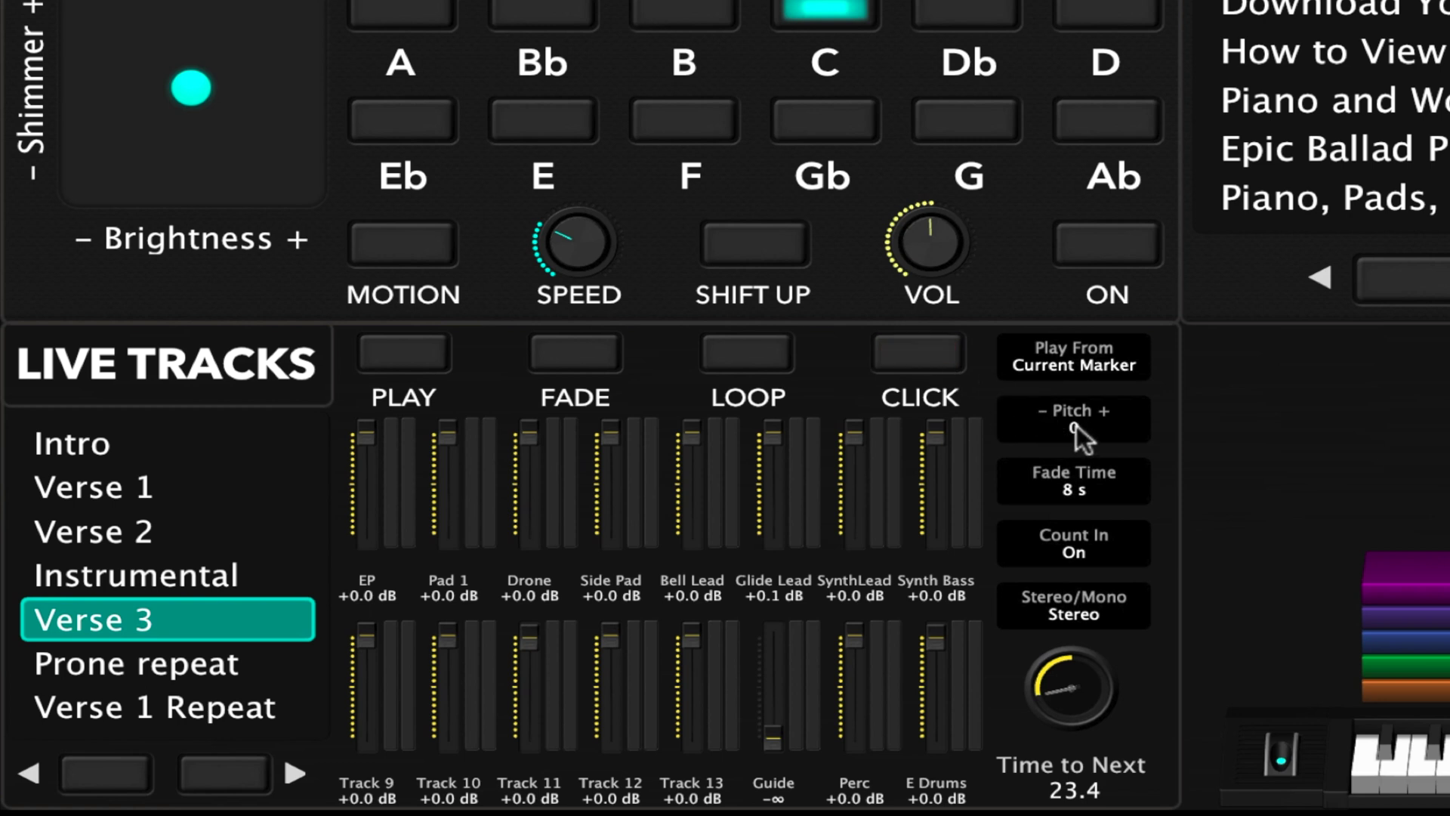
Step: Play the backing tracks from Verse 1 with pitch lowered to -2
scroll(112, 478, "up", 1)
left_click(125, 533)
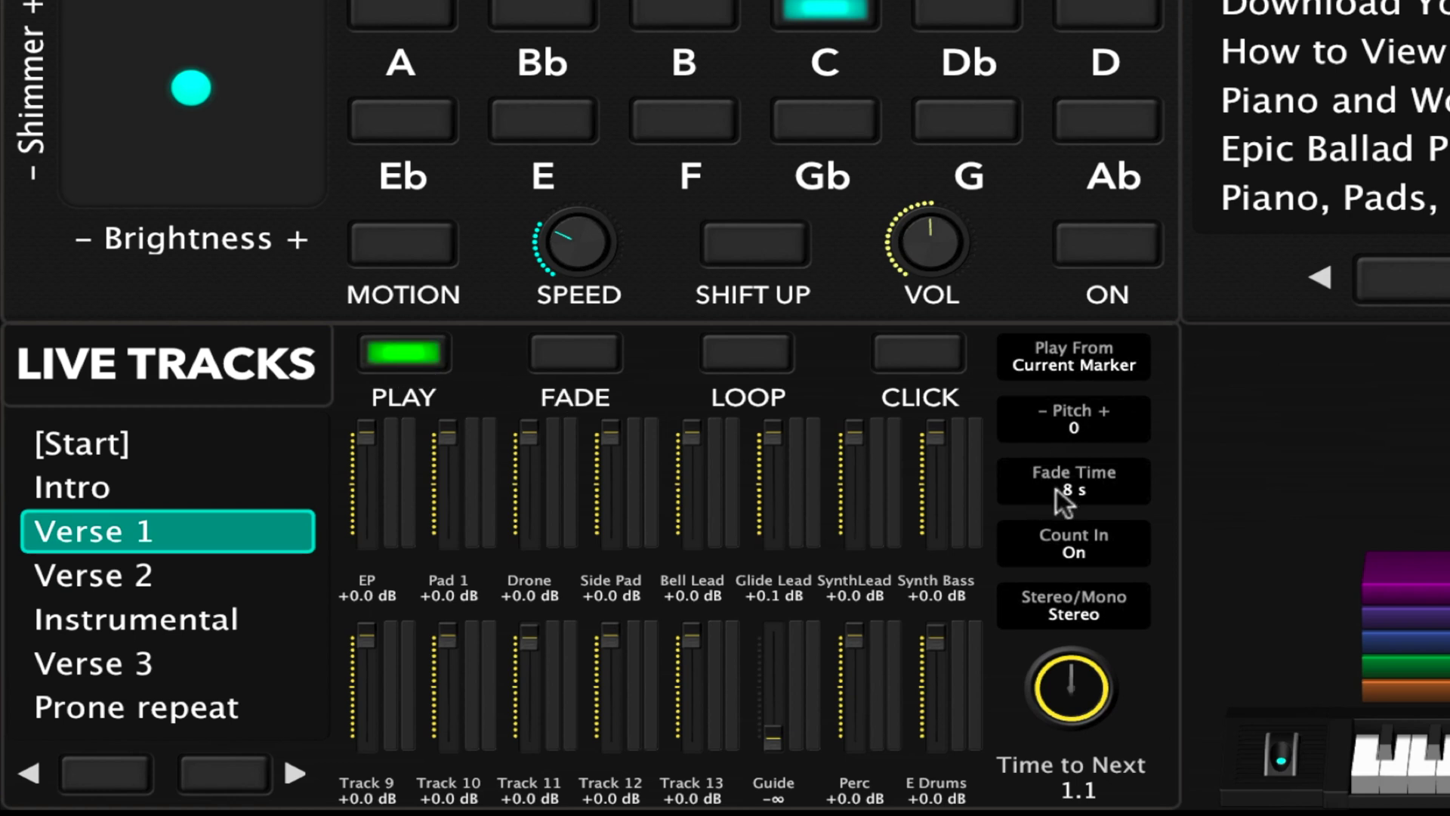
left_click(1080, 432)
left_click(1080, 435)
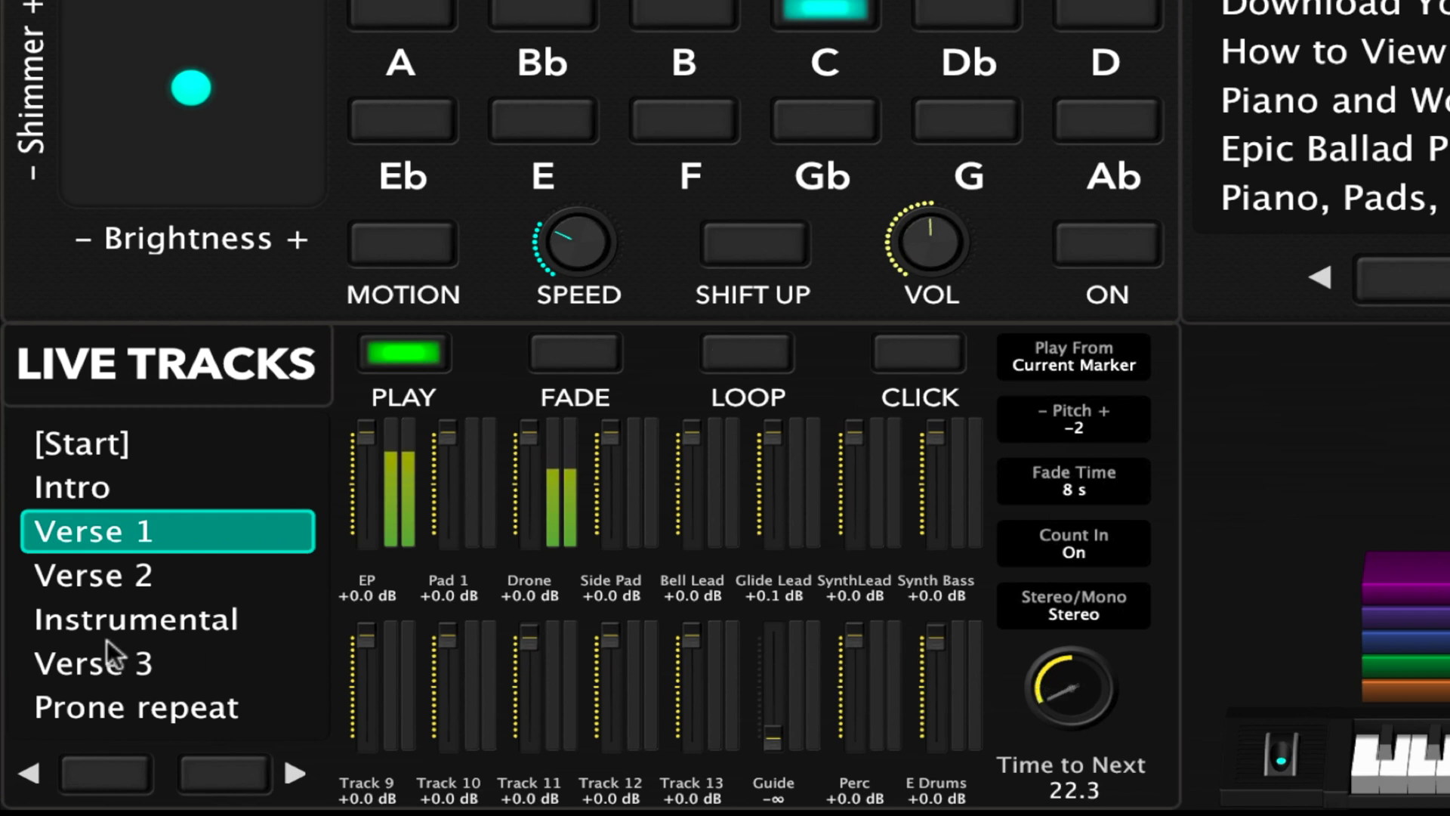
Step: Jump to the Outro, return pitch to 0, and fade out
scroll(133, 659, "down", 3)
scroll(133, 658, "up", 1)
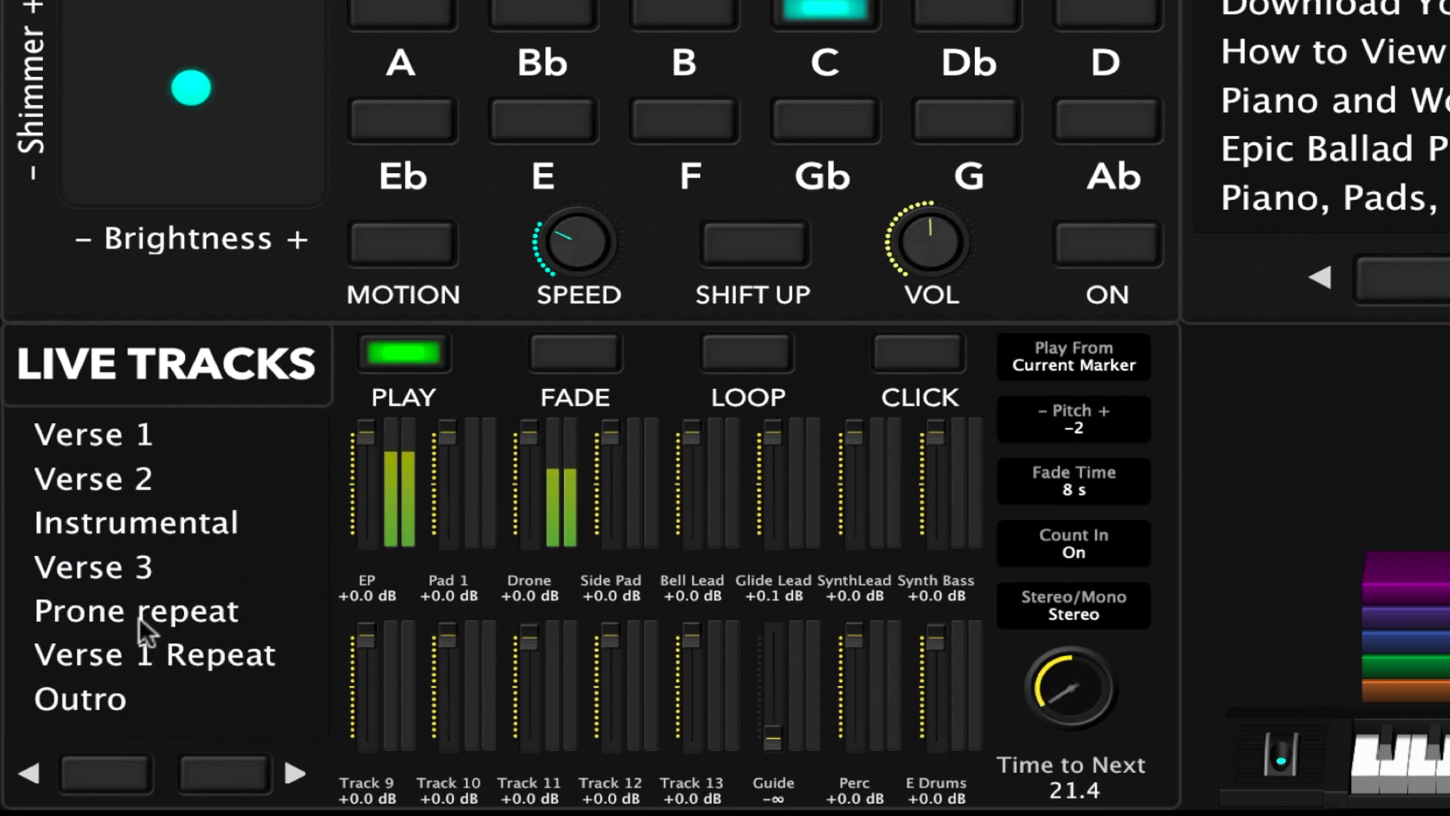
left_click(138, 690)
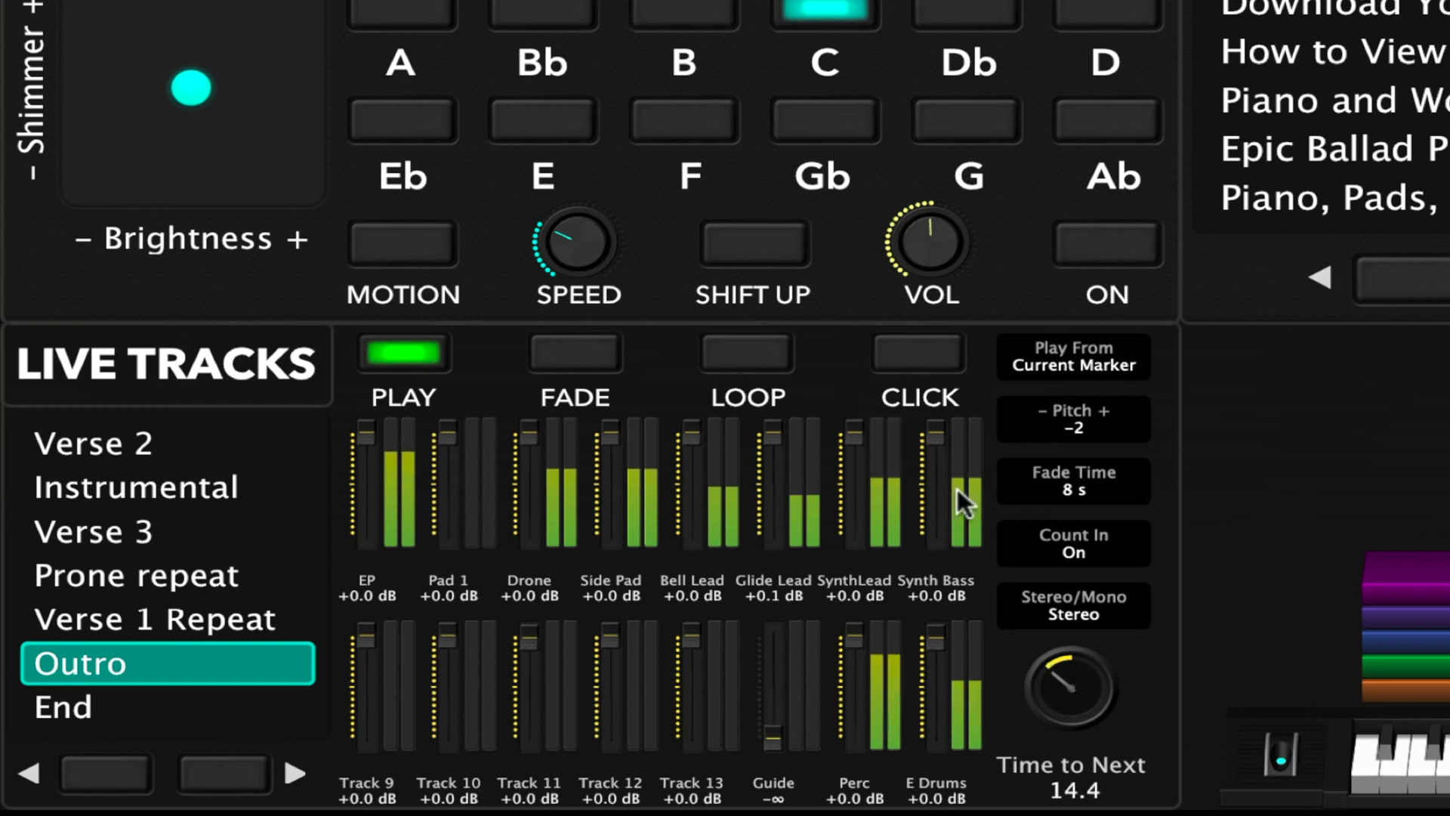
left_click_drag(1084, 430, 1074, 379)
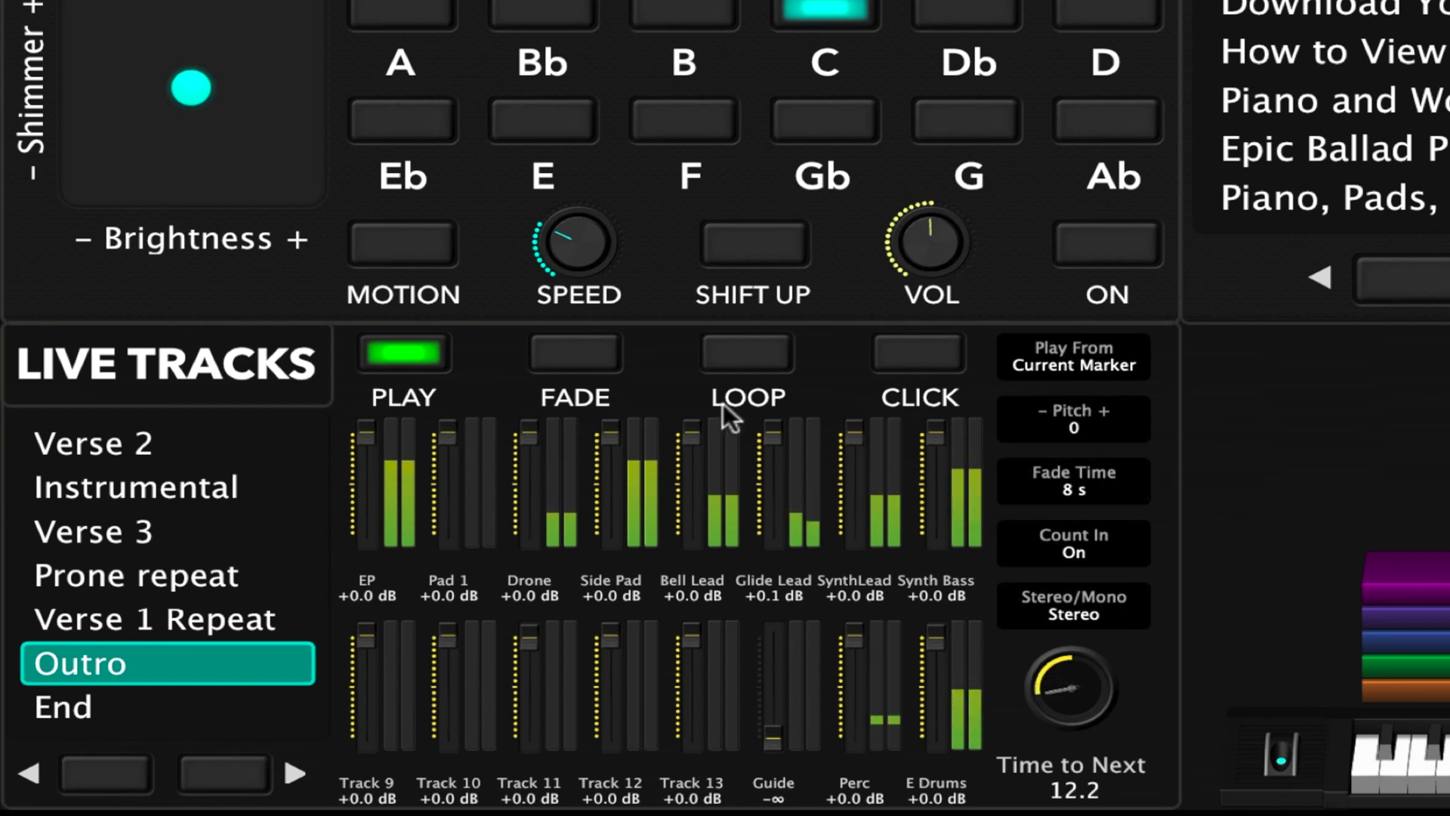
left_click(572, 355)
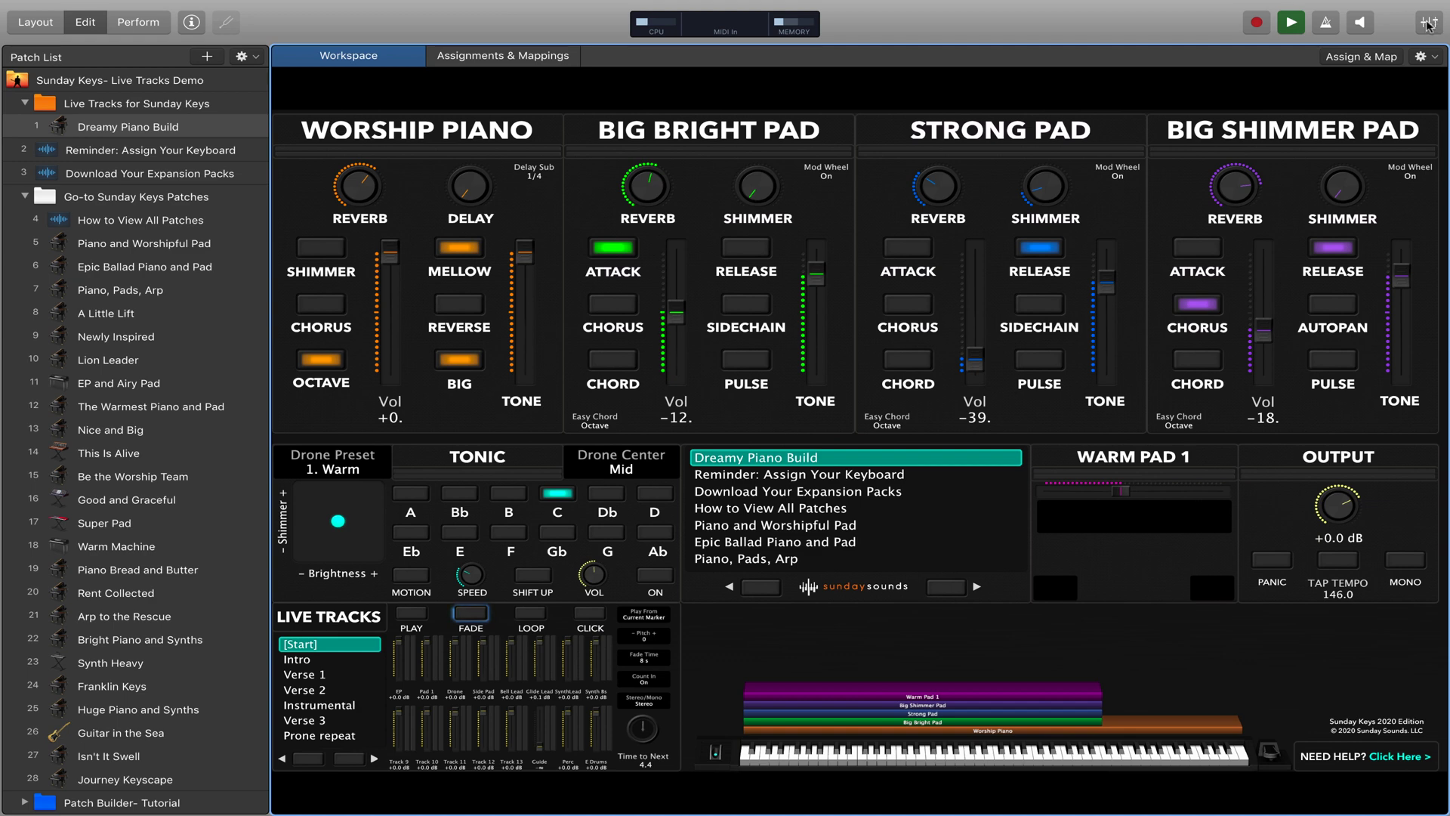
Step: Show the Live Tracks for Sunday Keys channel strips and Set Settings (4/4, tempo 146.00)
left_click(1428, 23)
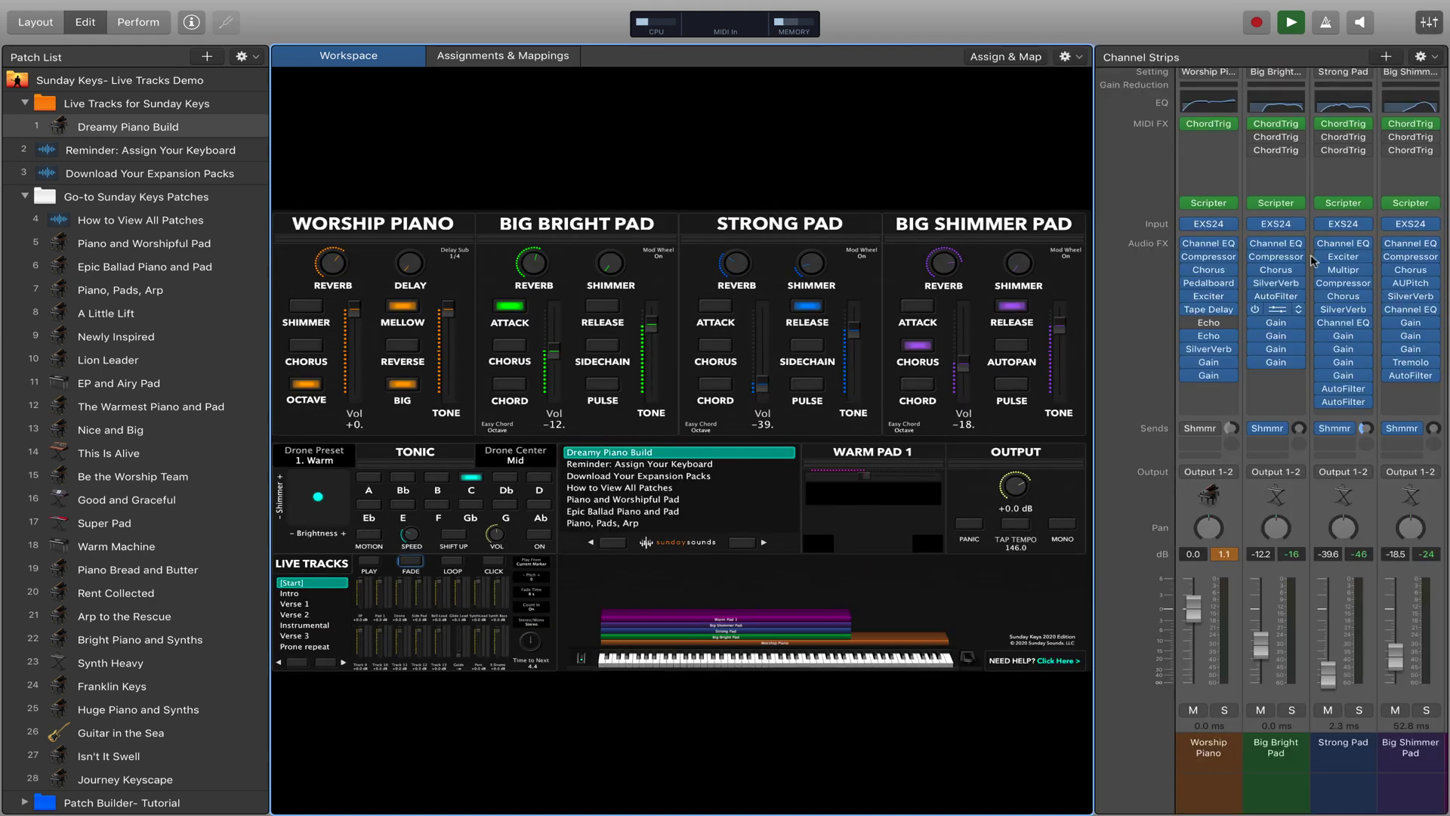
left_click(147, 106)
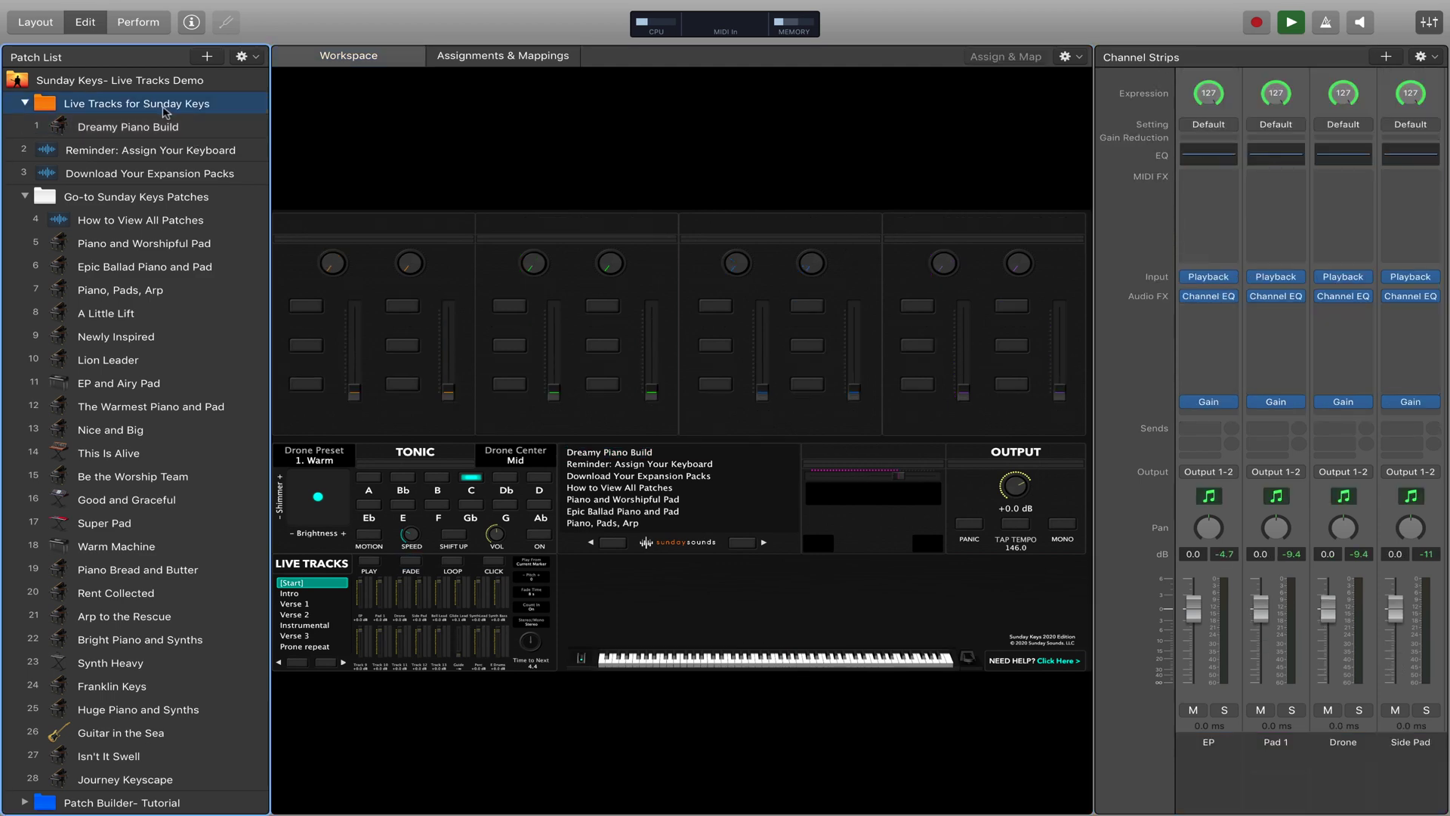
left_click(192, 23)
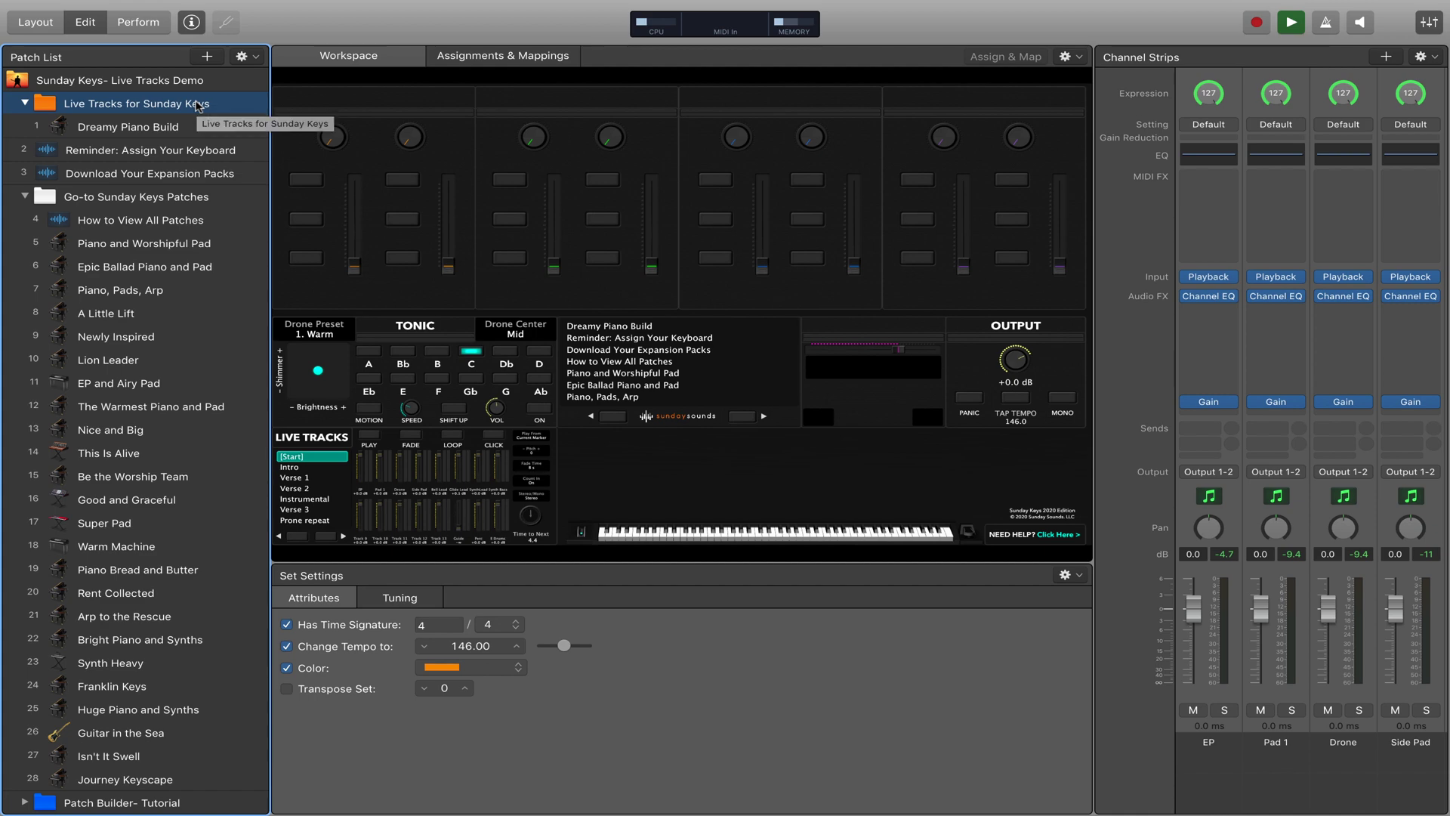
Step: Drag Newly Inspired to position 1 in the Live Tracks for Sunday Keys set
left_click(109, 359)
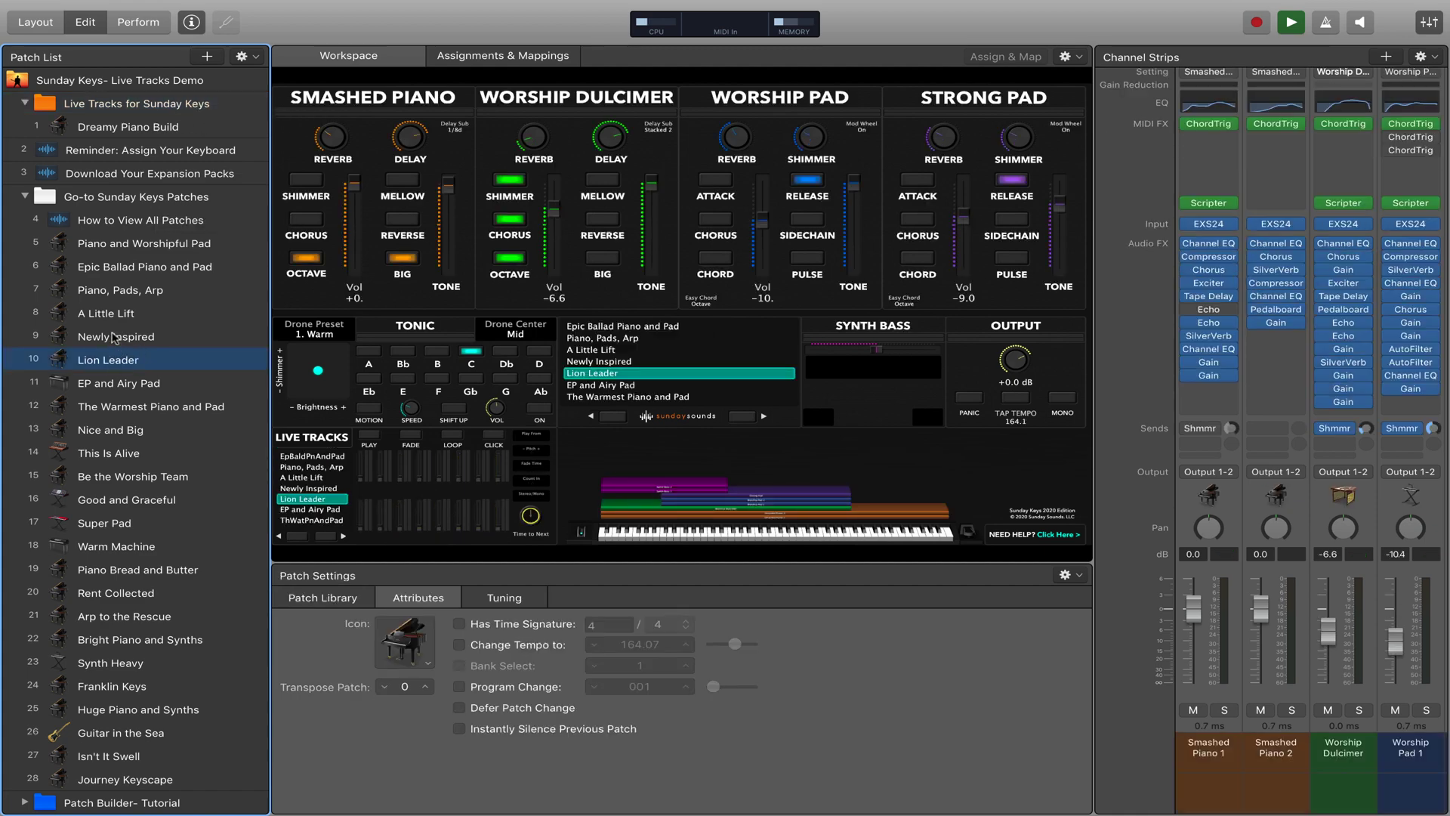
left_click(109, 337)
left_click_drag(109, 337, 130, 120)
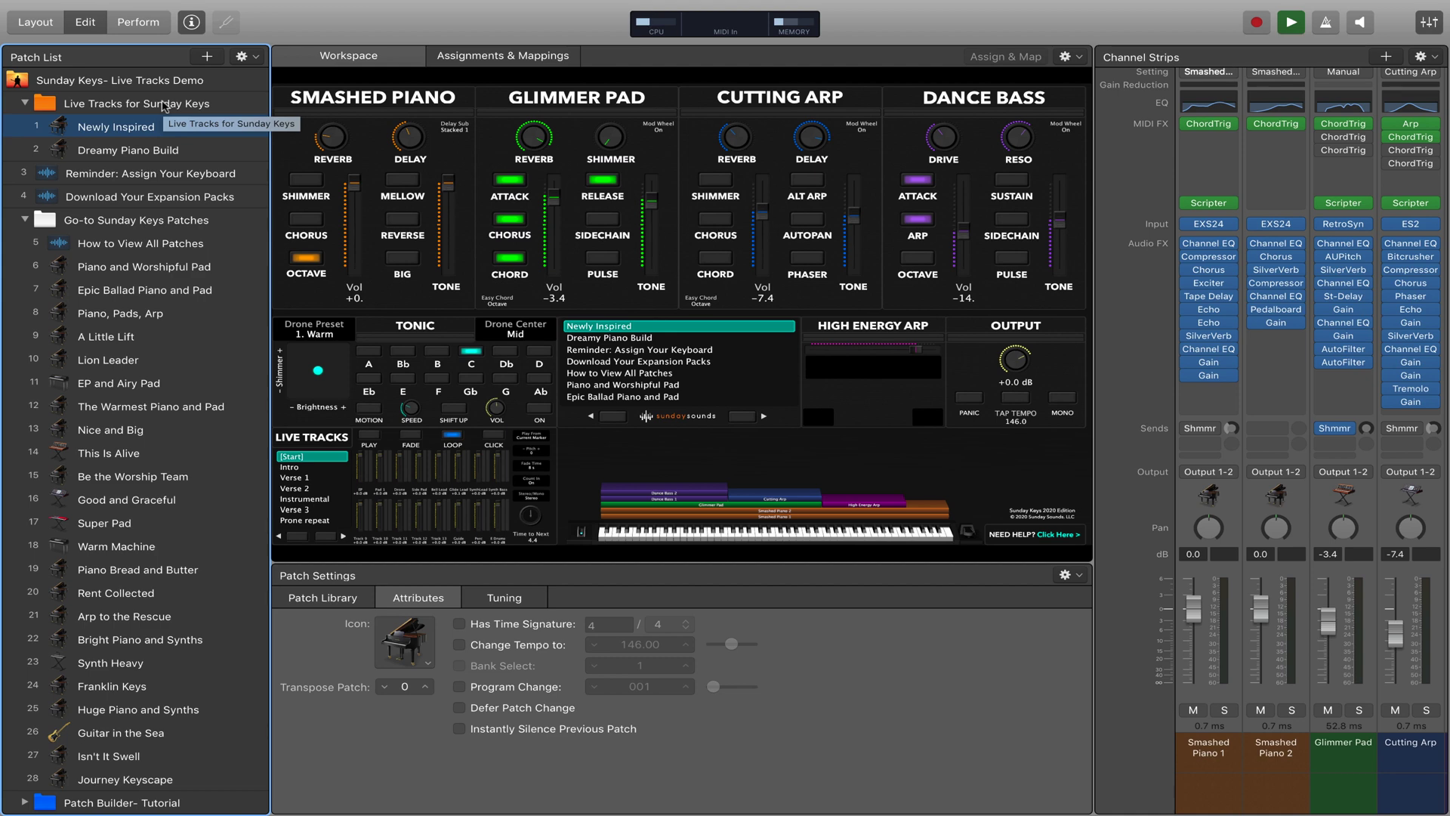
Step: Check Newly Inspired and Dreamy Piano Build, then return to the set-level view
left_click(163, 106)
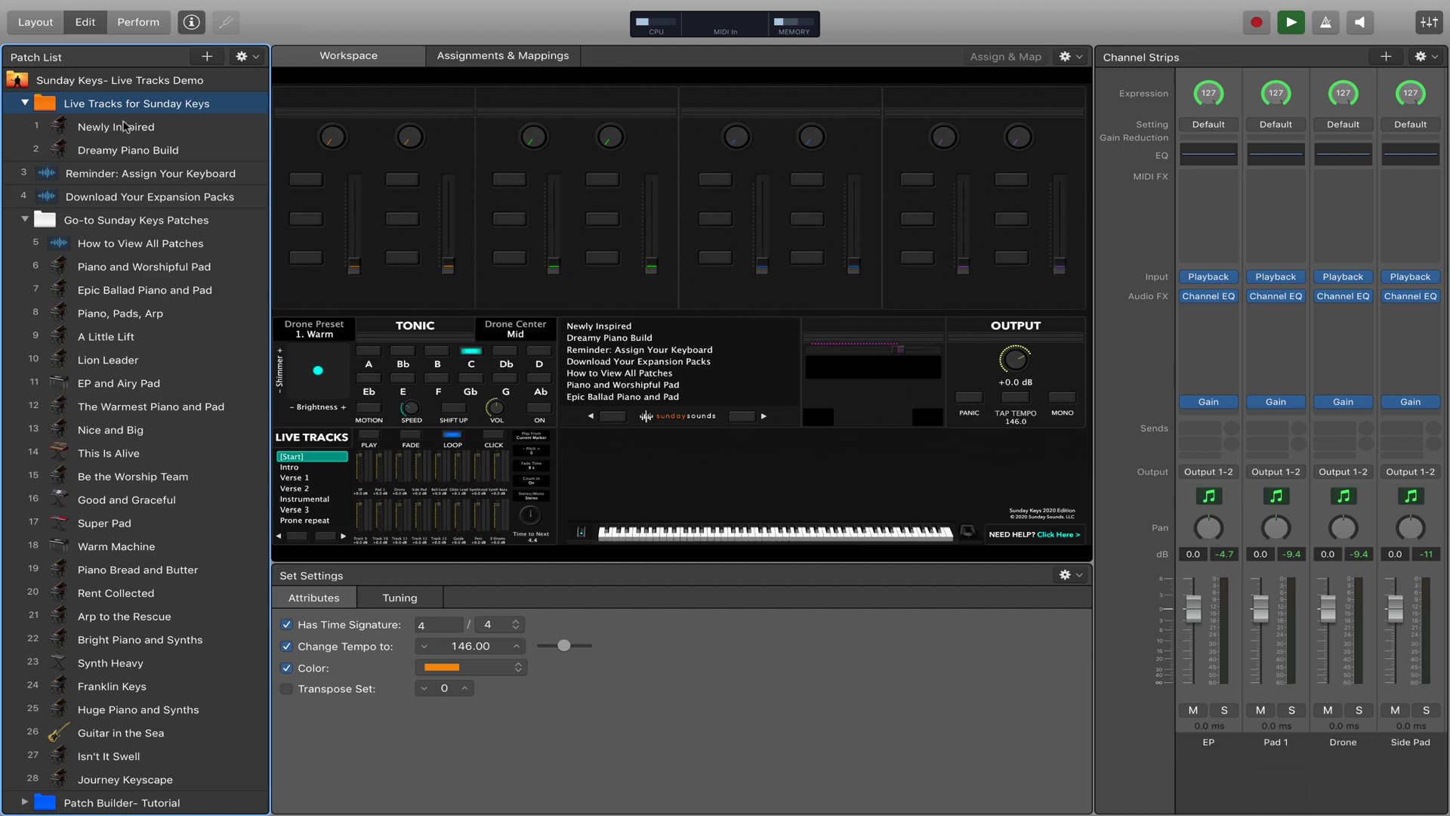
left_click(129, 127)
key("Down")
key("Up")
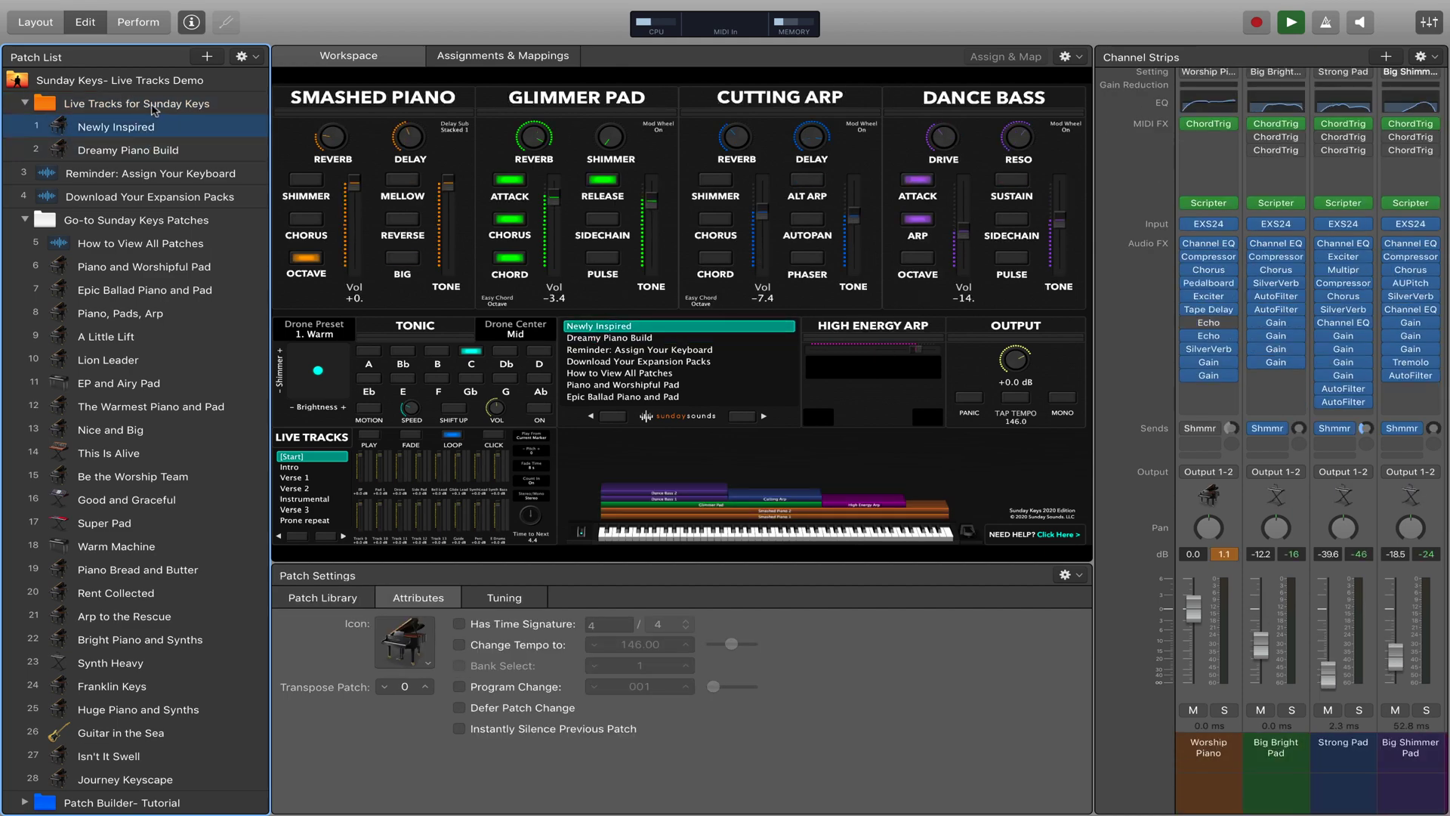
left_click(153, 108)
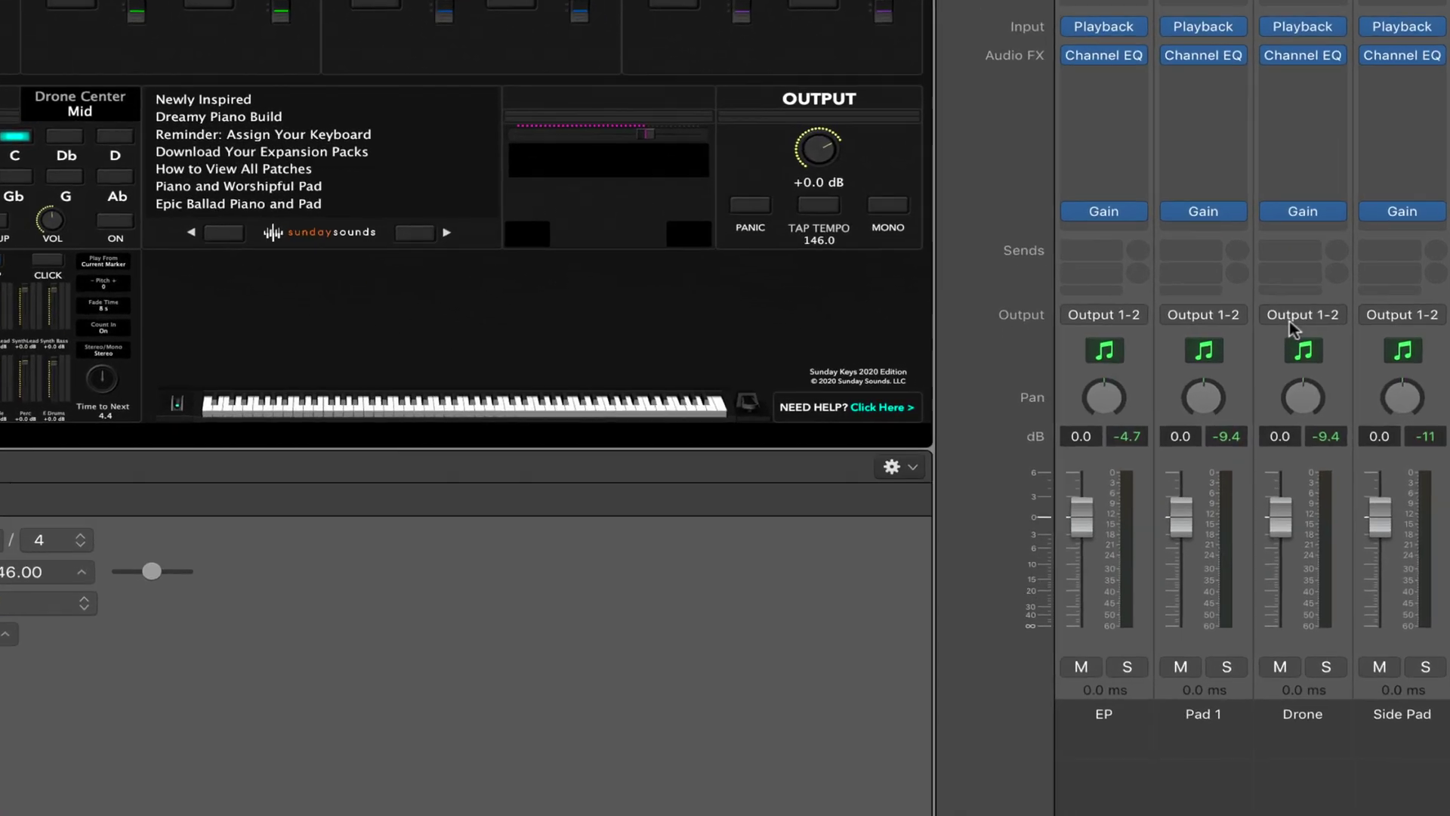
scroll(1289, 320, "right", 10)
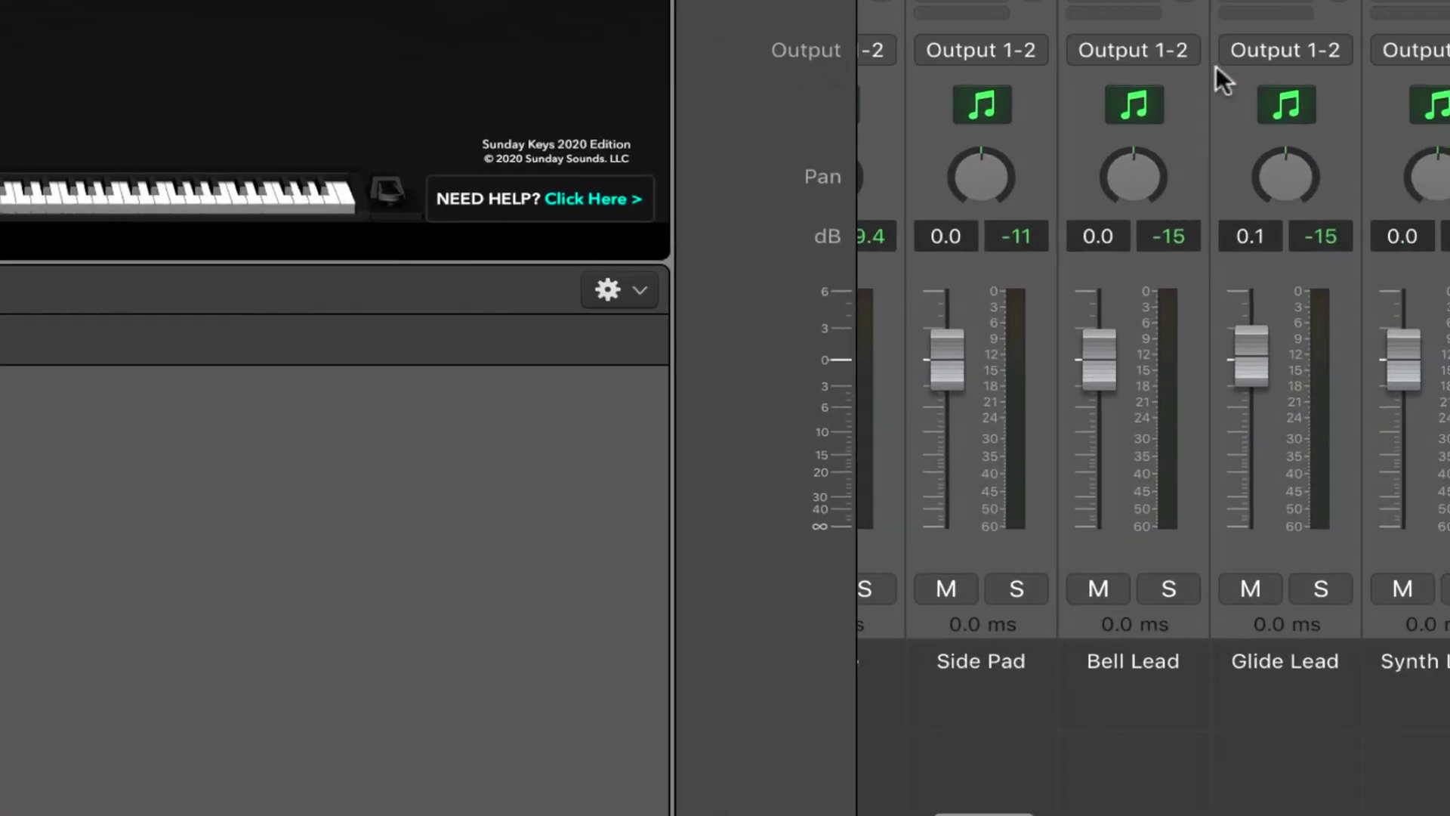
scroll(1216, 66, "right", 10)
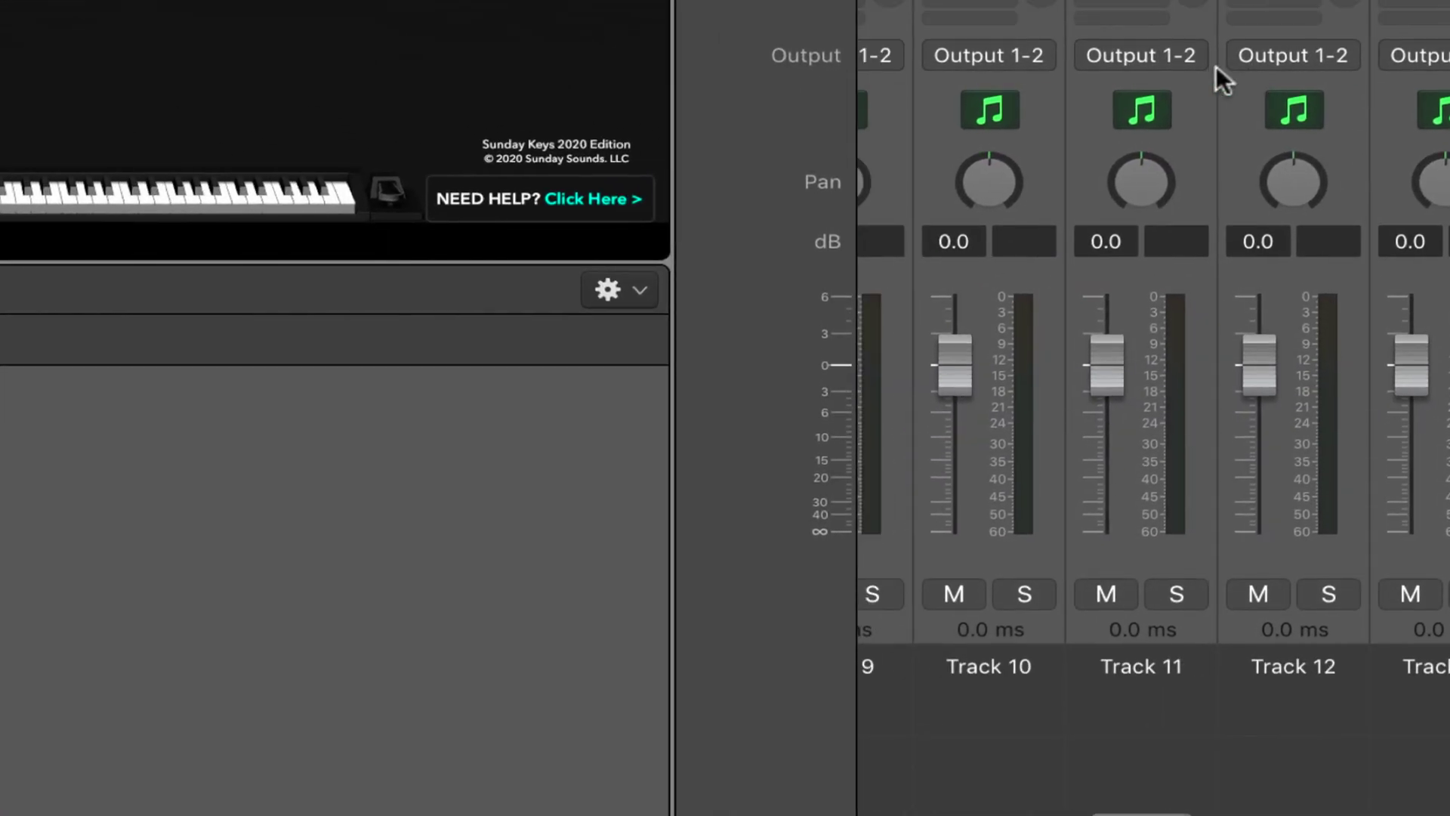
scroll(1216, 66, "right", 3)
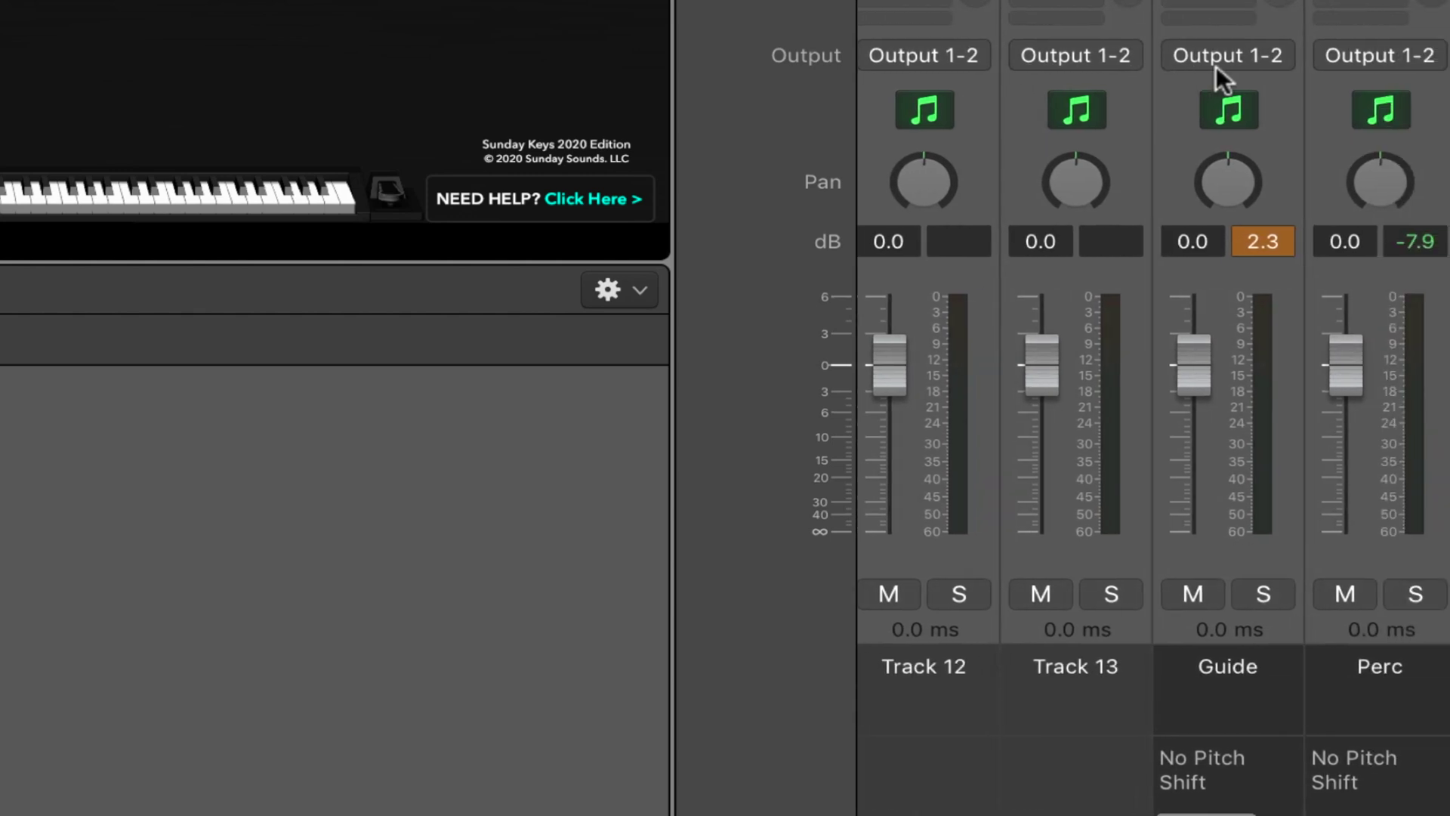
scroll(1002, 206, "right", 2)
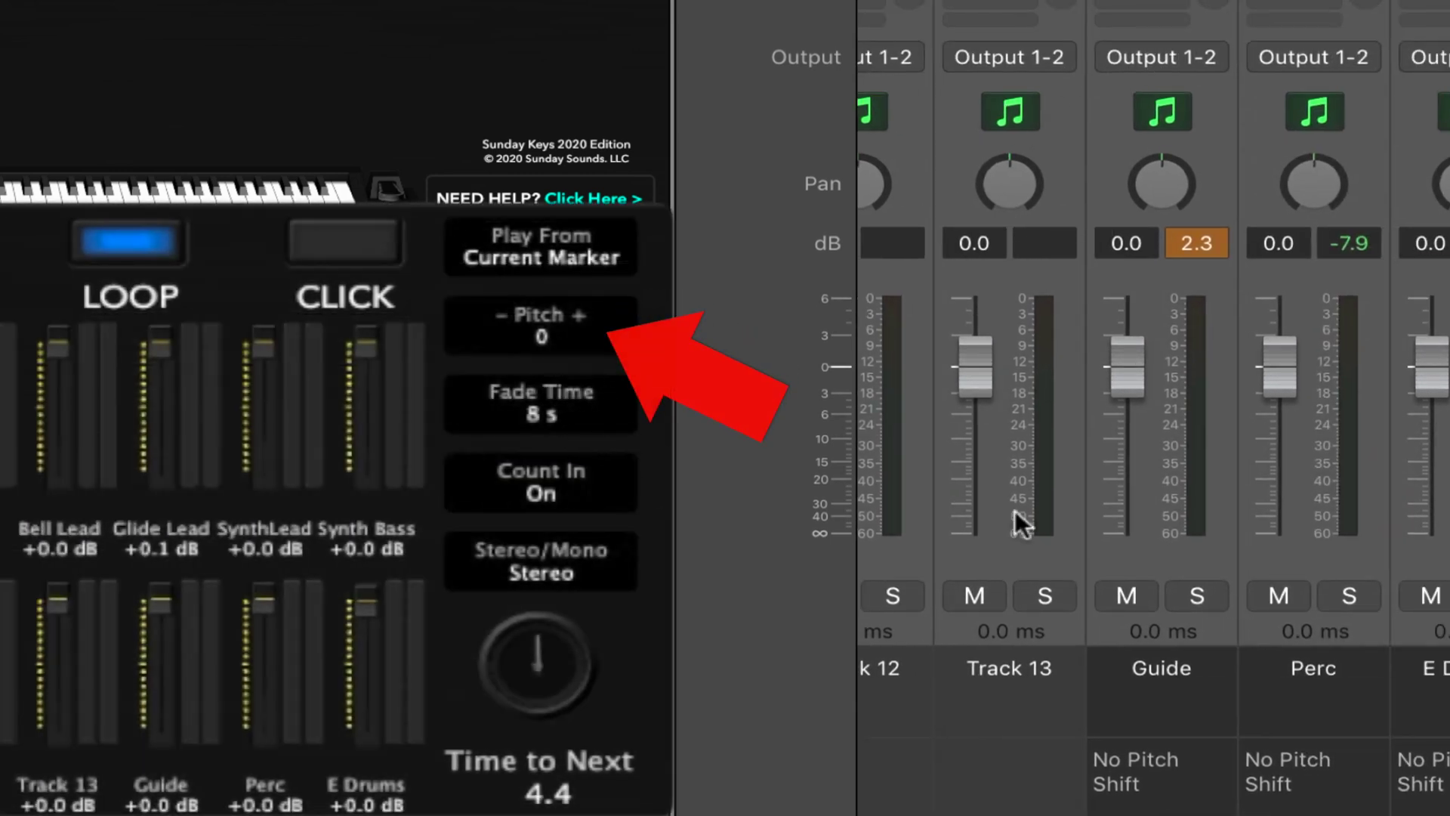
scroll(1015, 505, "right", 2)
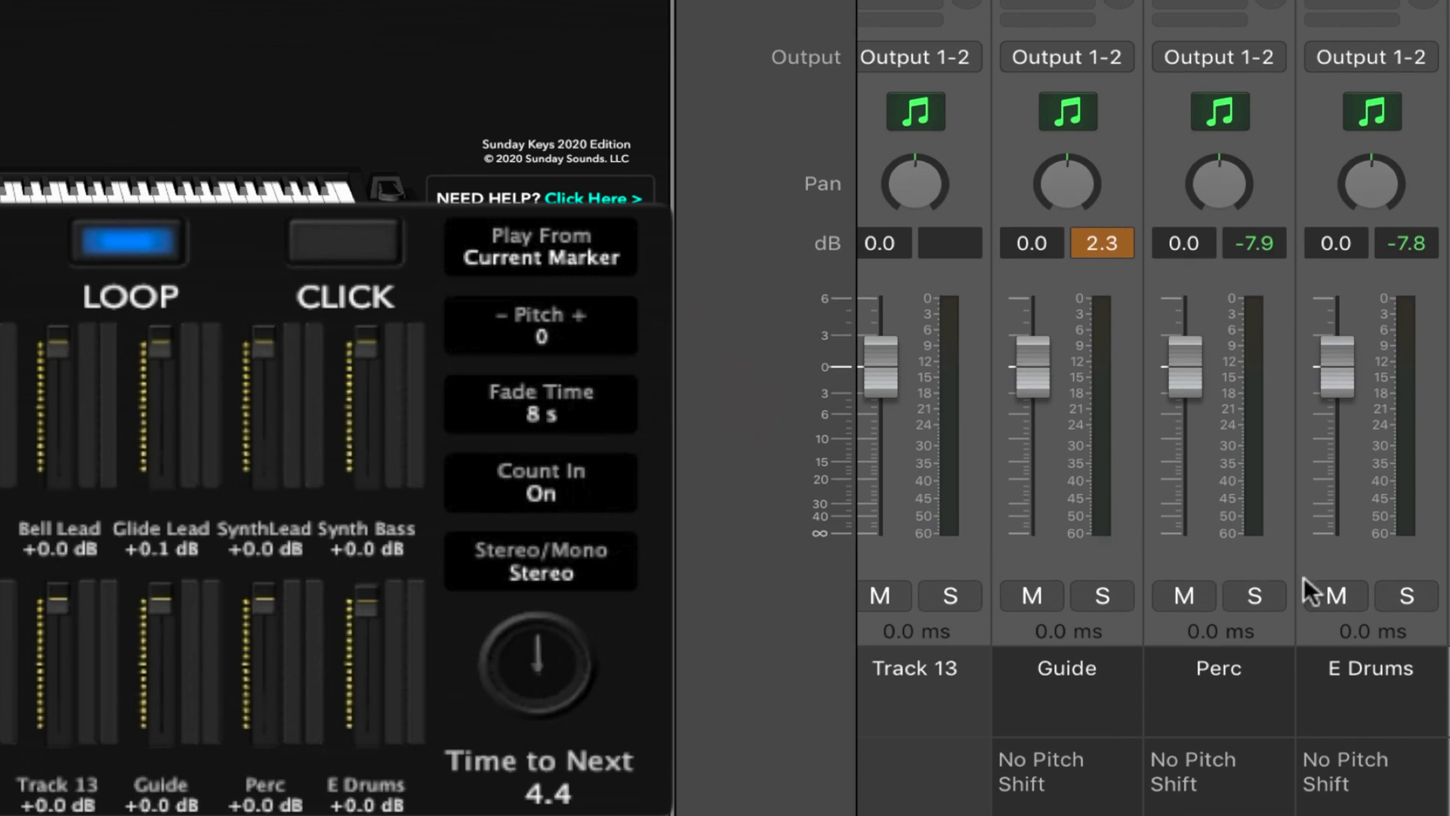
scroll(1358, 545, "right", 1)
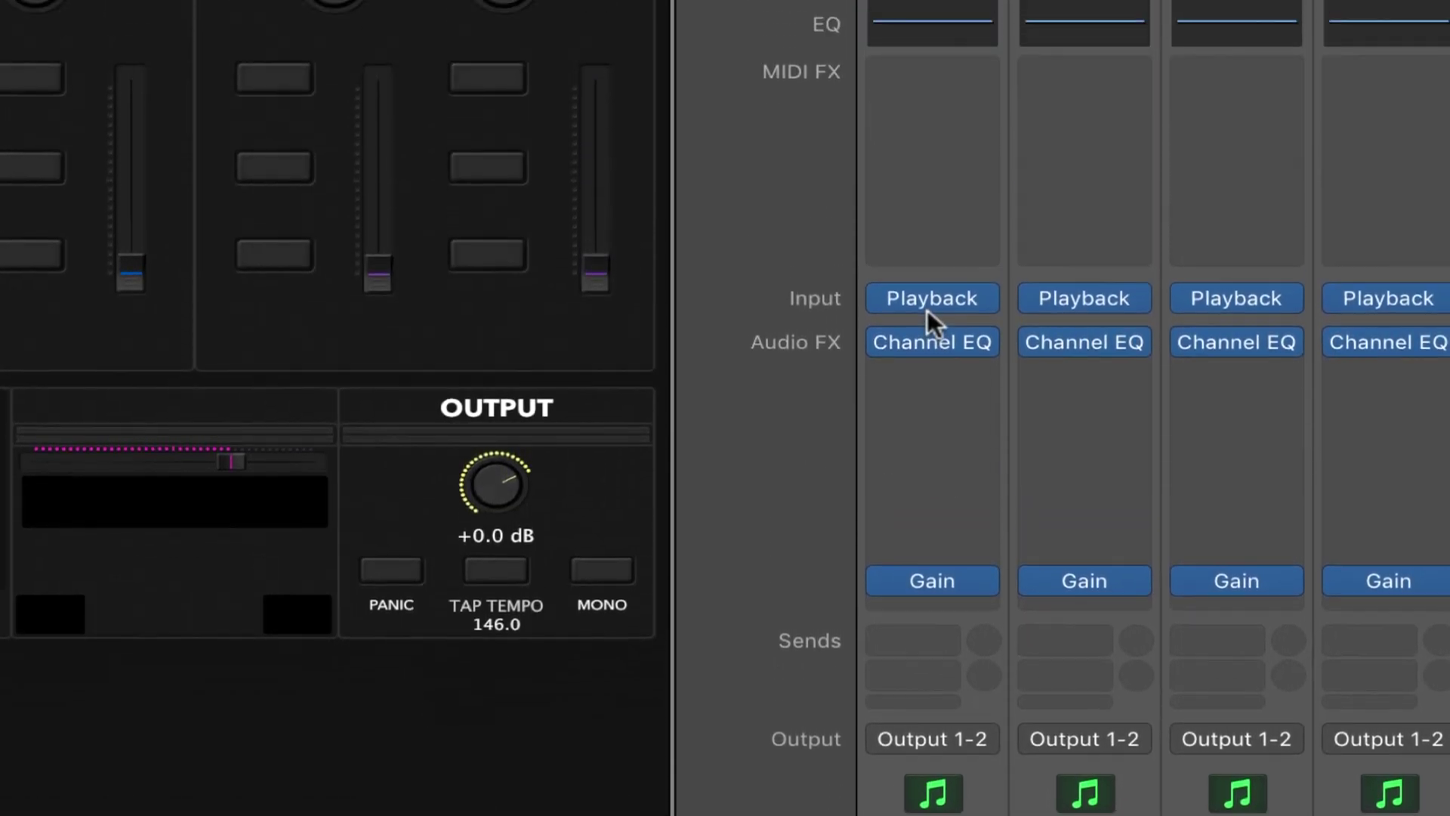
Step: Open the EP strip's Playback plug-in showing the 146 BPM E Piano file
mouse_move(935, 293)
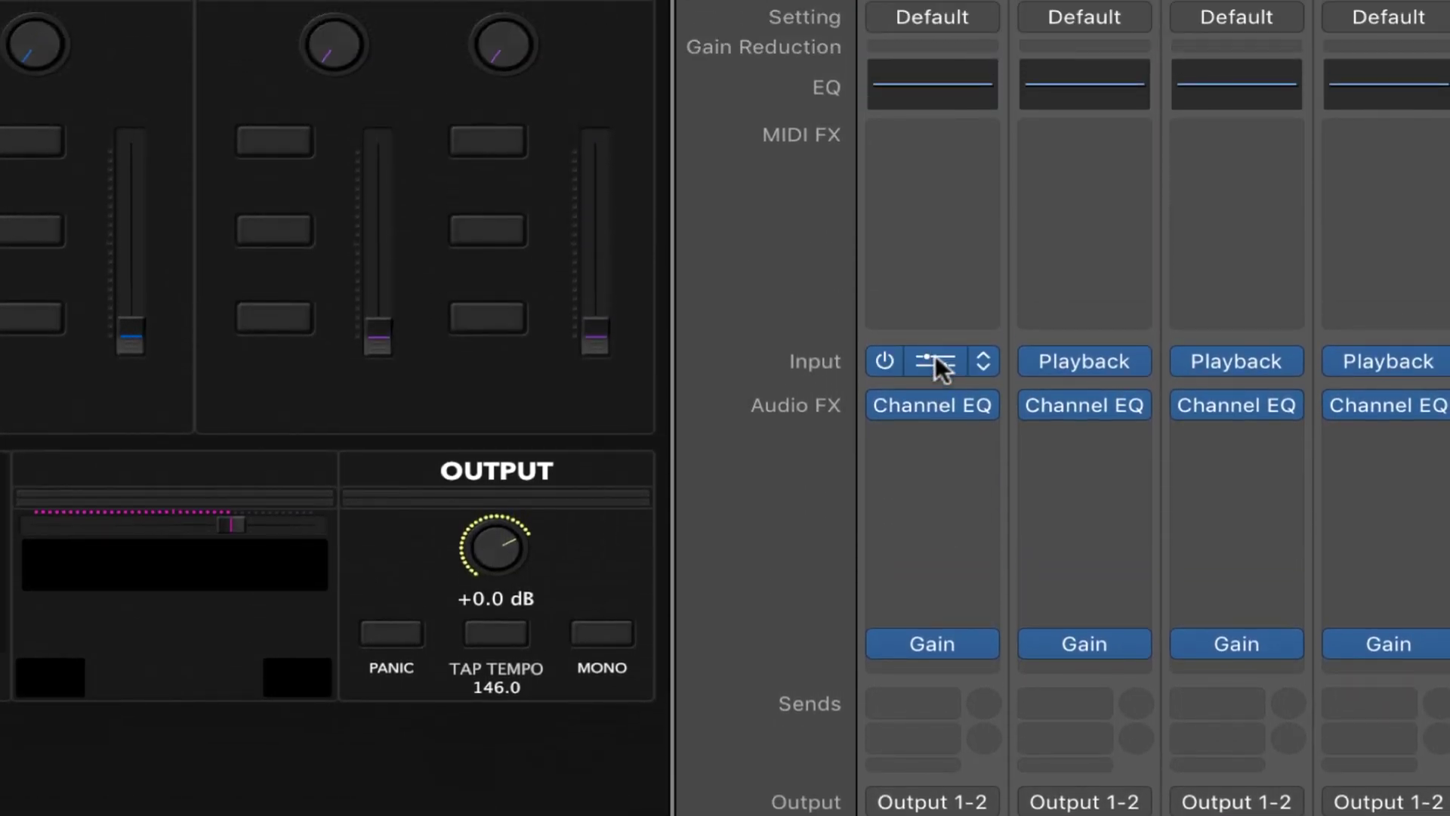
left_click(935, 357)
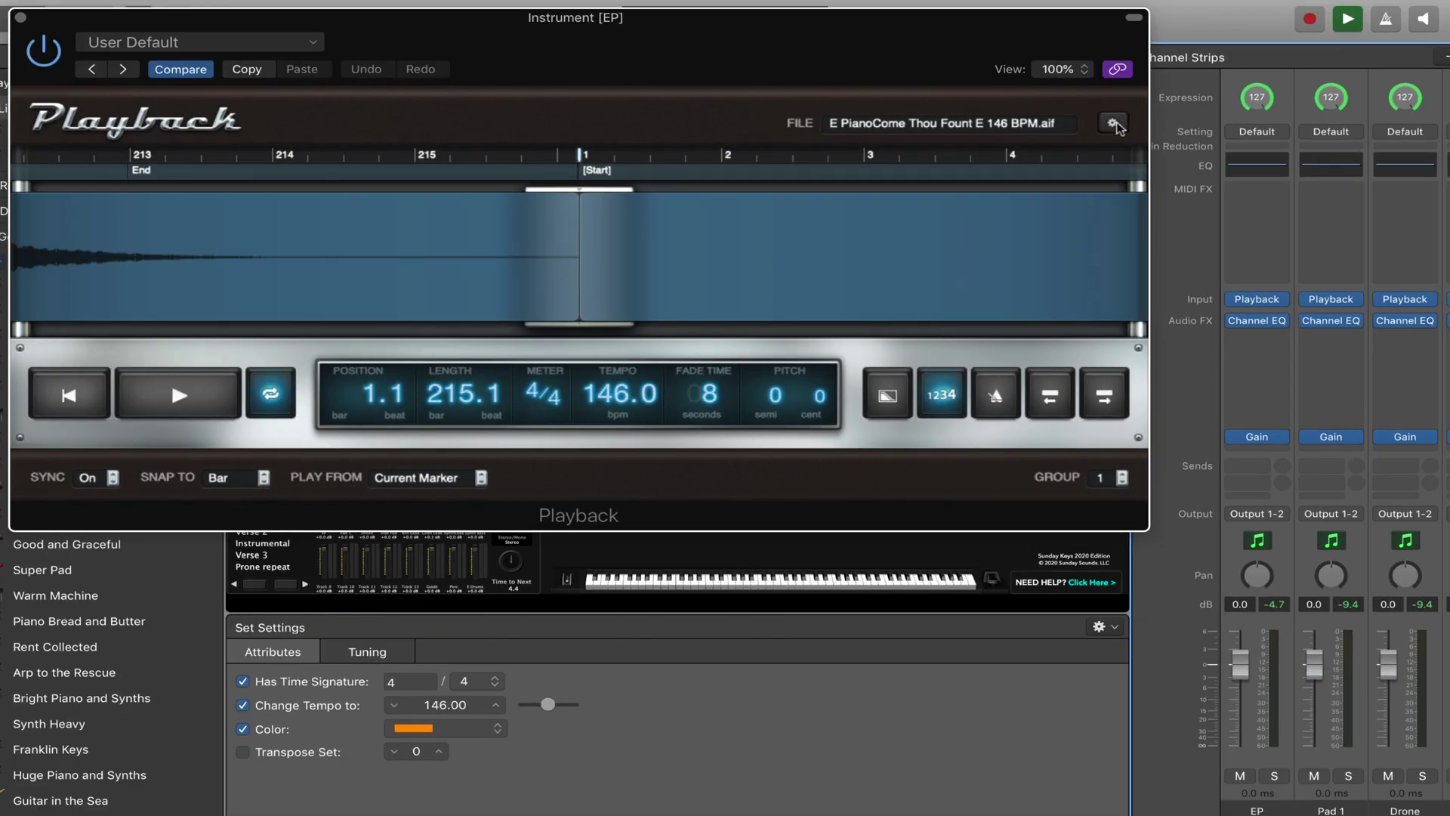
left_click(1113, 123)
left_click(851, 42)
Step: Close Playback and rename the EP channel strip to 'New Track'
left_click(20, 16)
scroll(1262, 298, "right", 2)
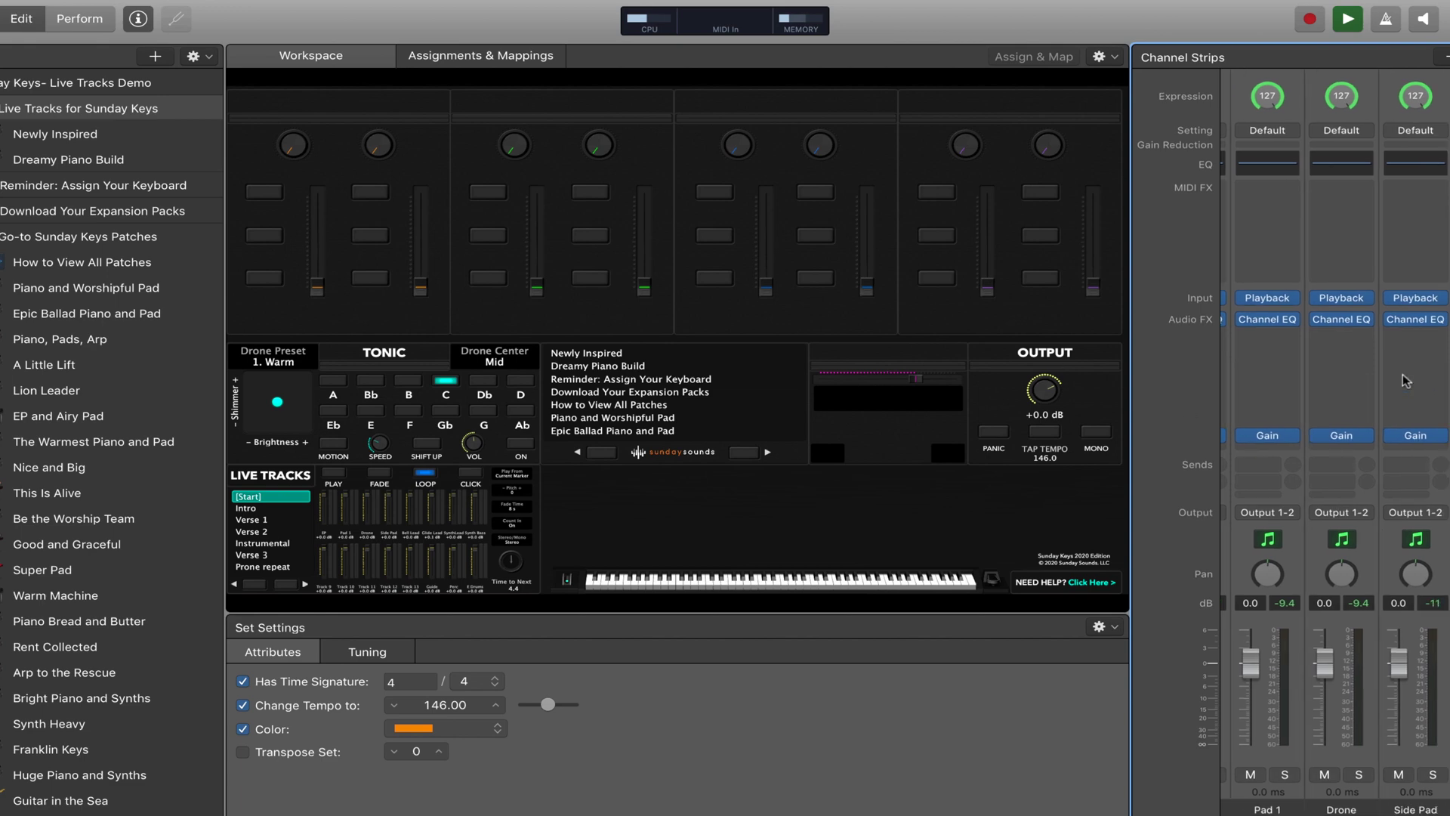
scroll(1262, 298, "left", 2)
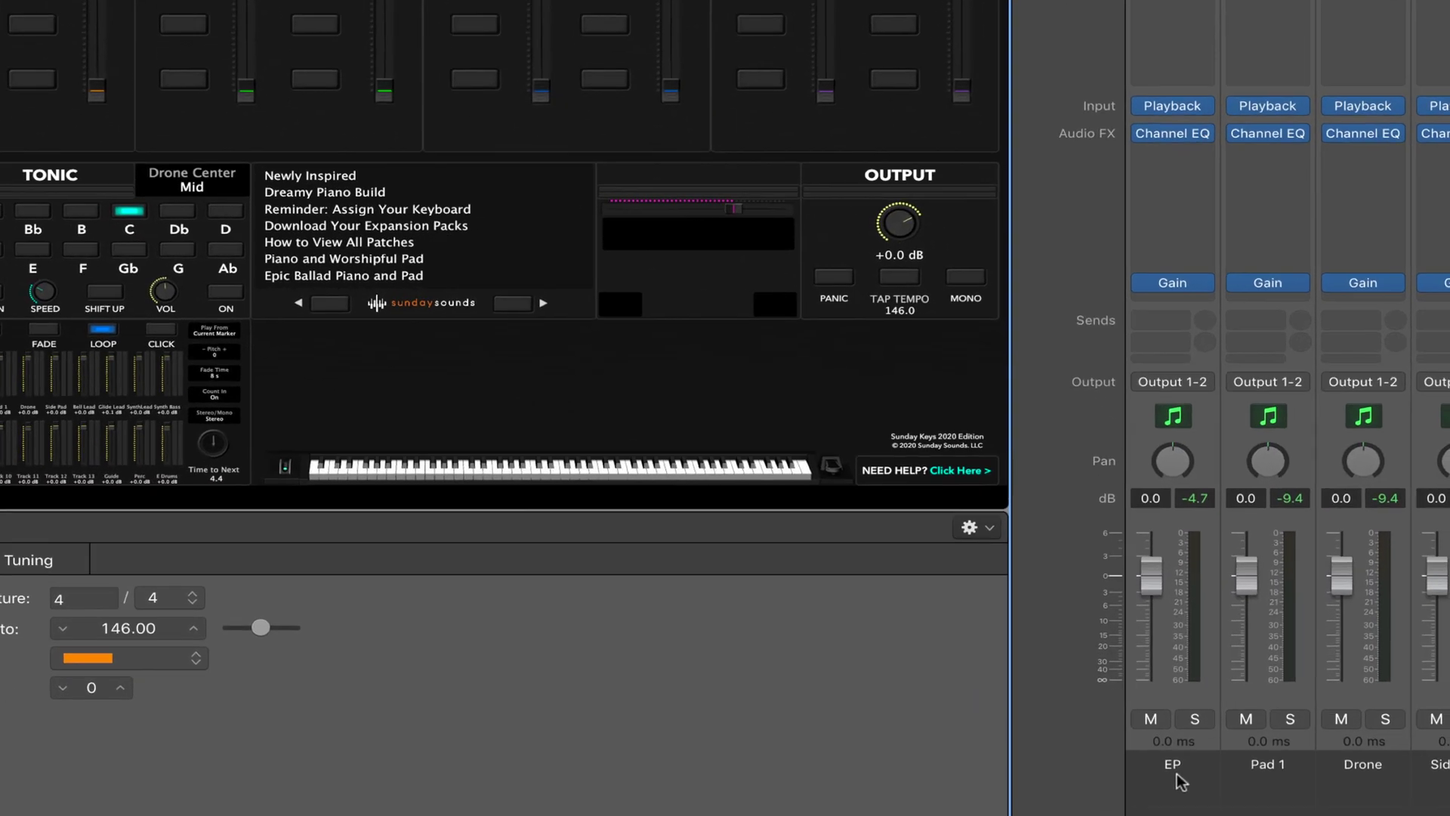
double_click(1257, 810)
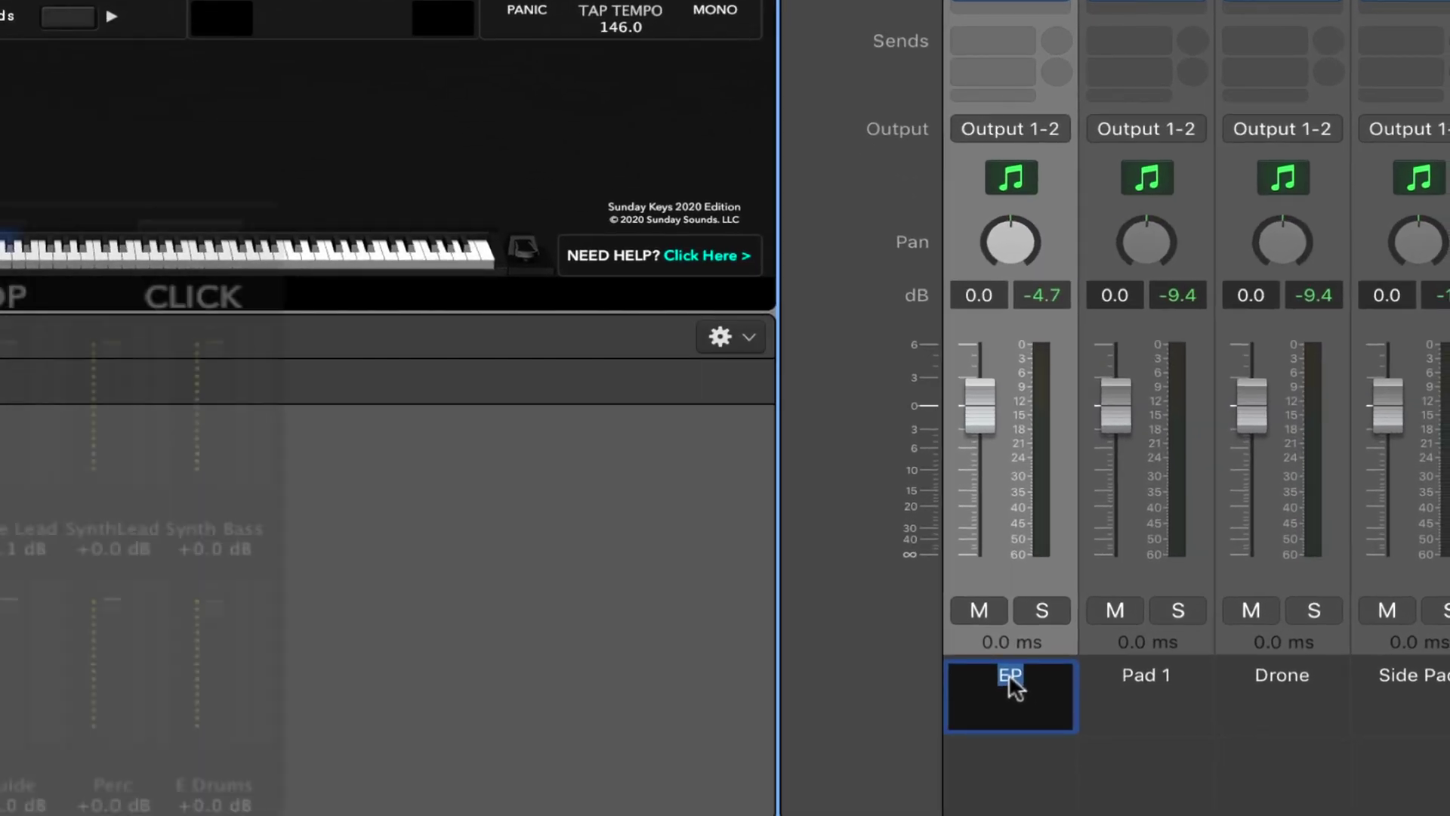
type("New Track")
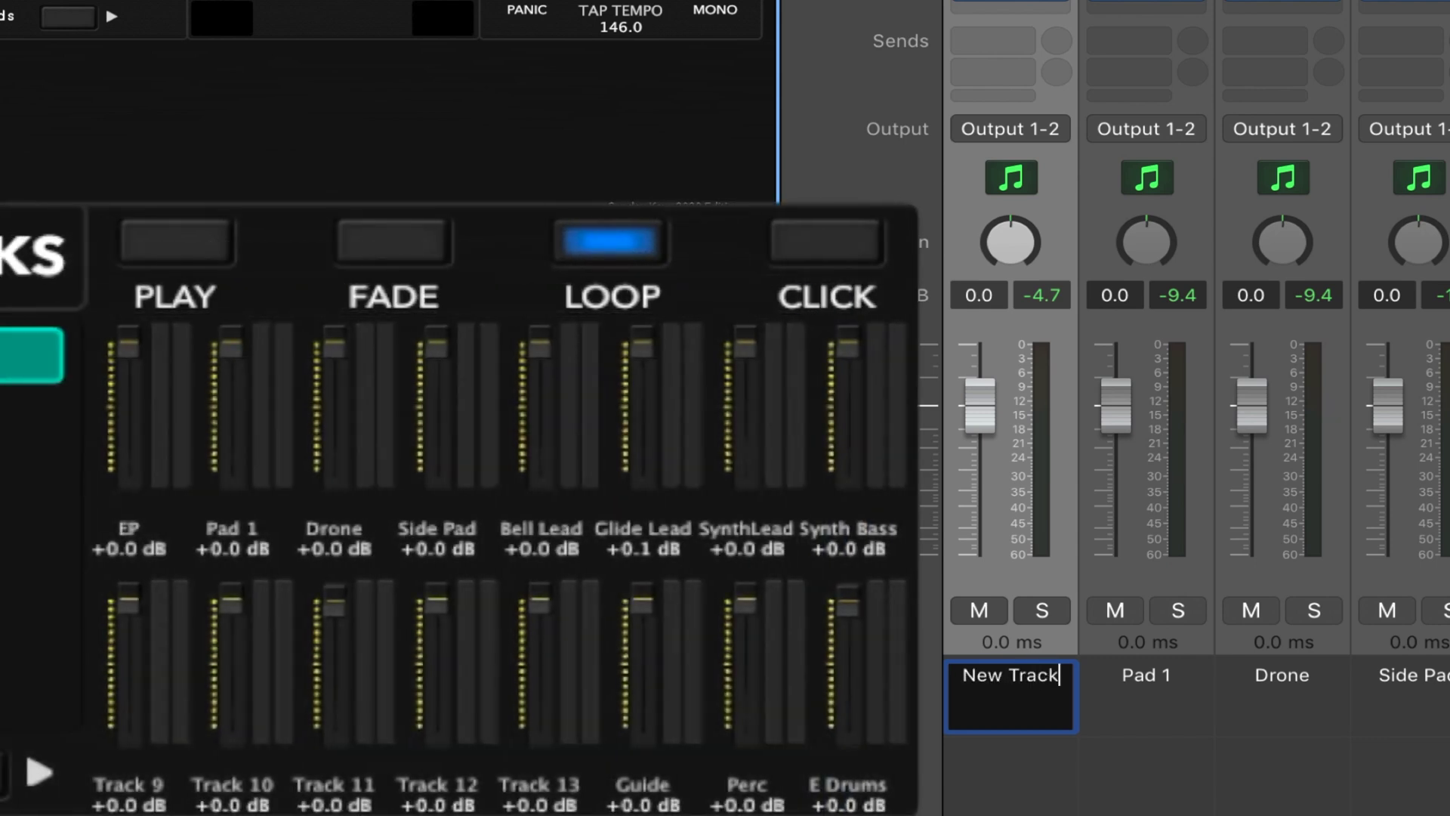
key("Return")
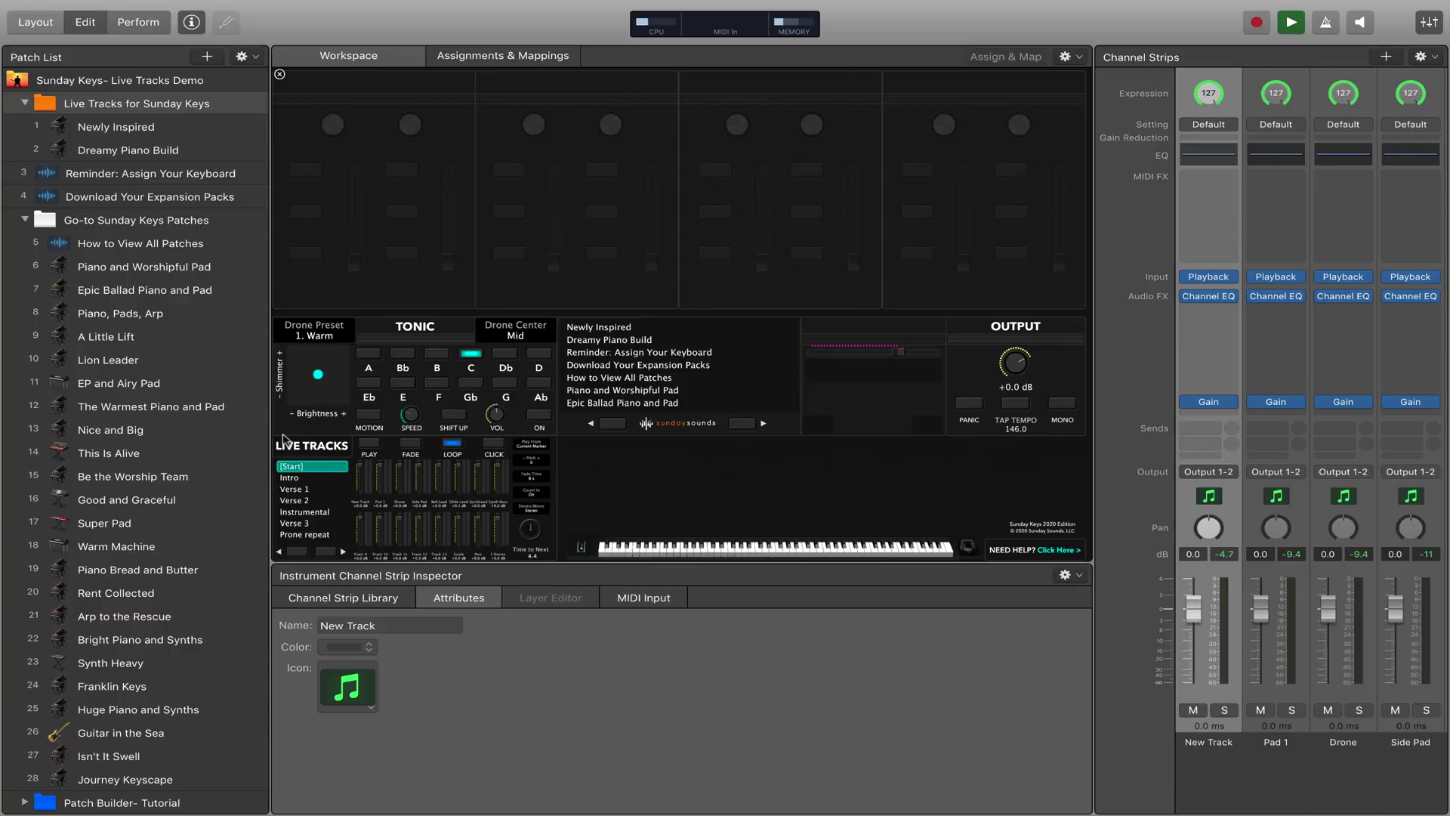
Step: In Perform mode, lower New Track to -4.6 dB, switch output to mono, and pan it
key("super+3")
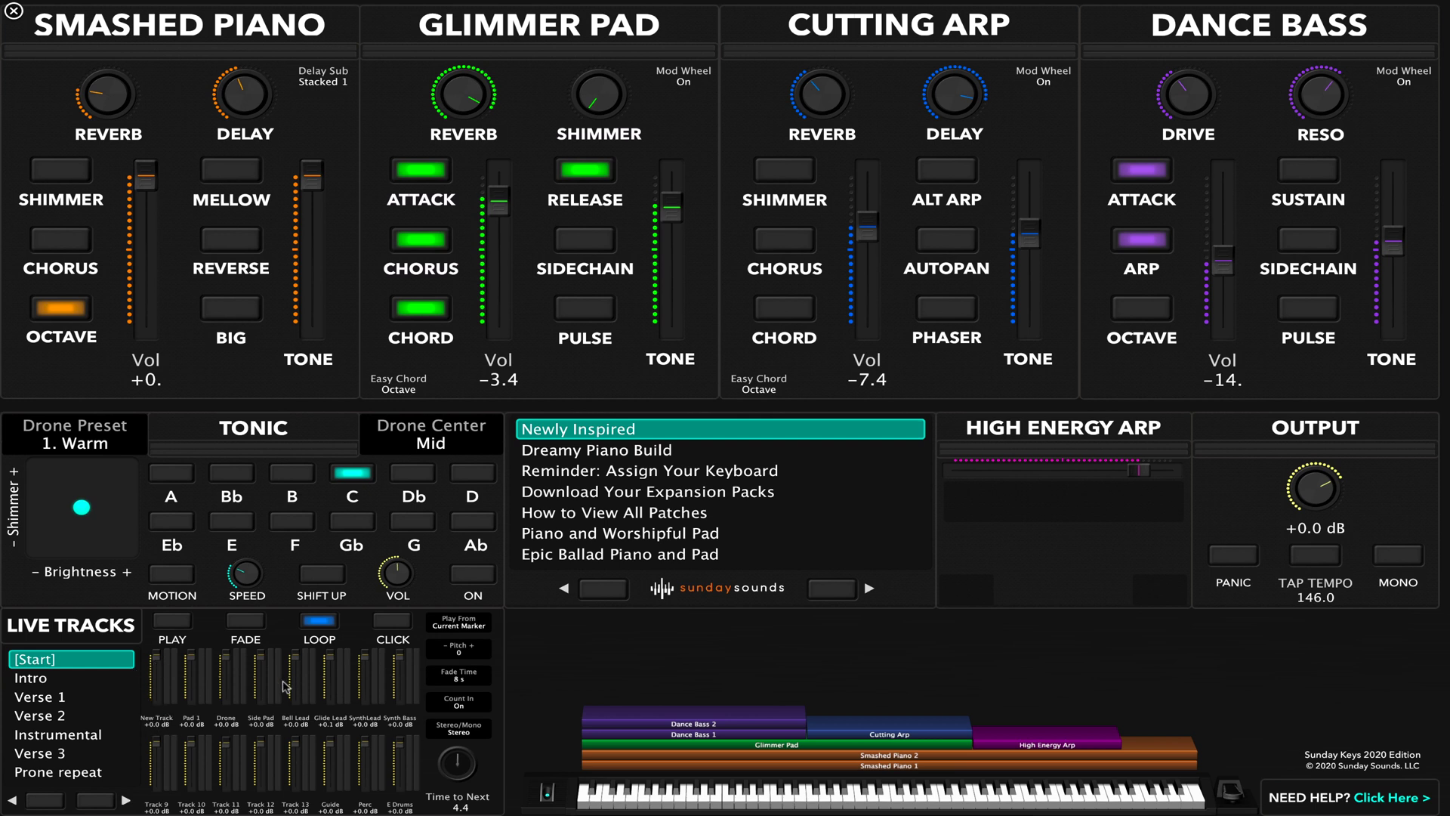
left_click_drag(158, 655, 158, 661)
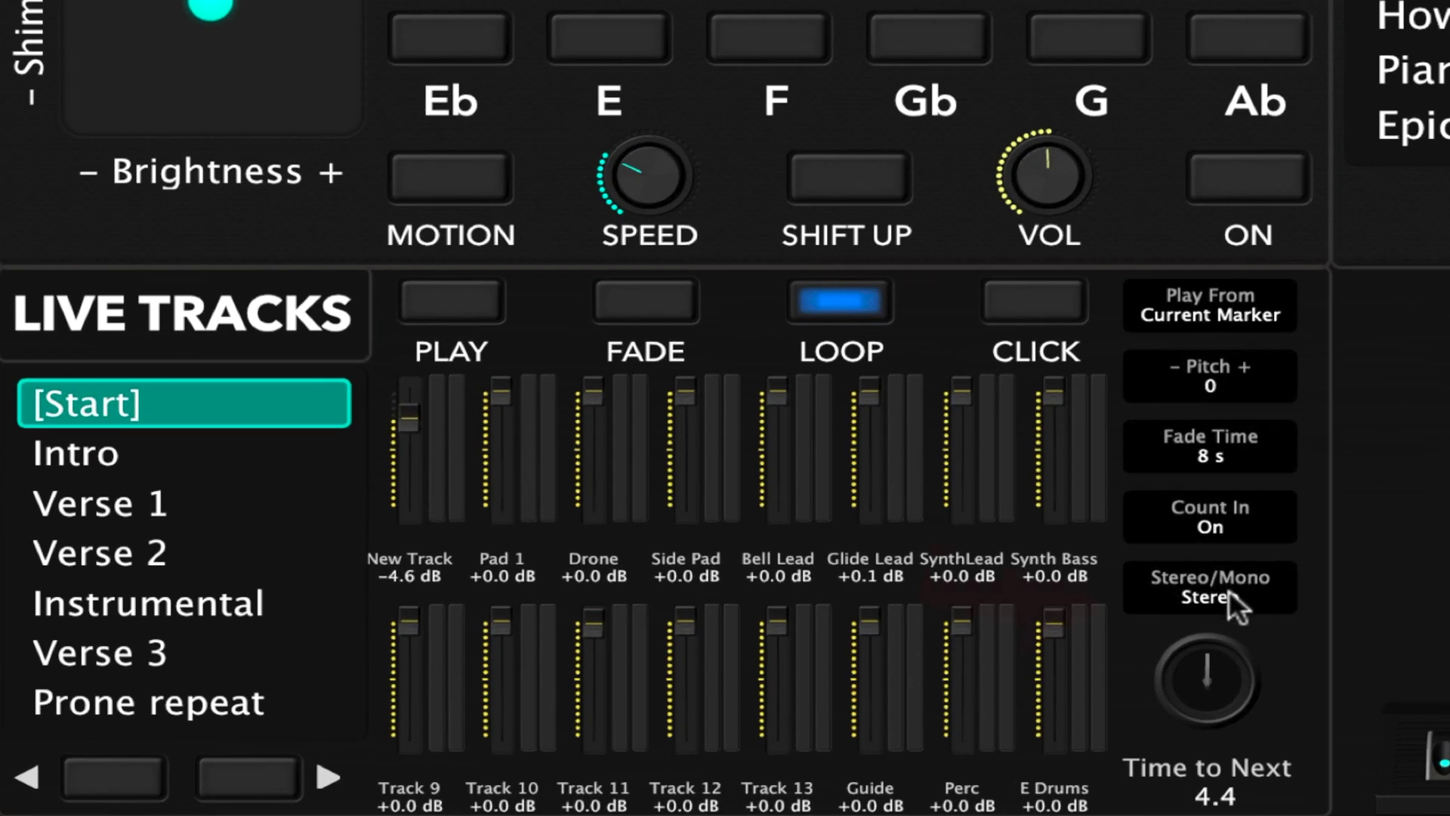
left_click(1229, 590)
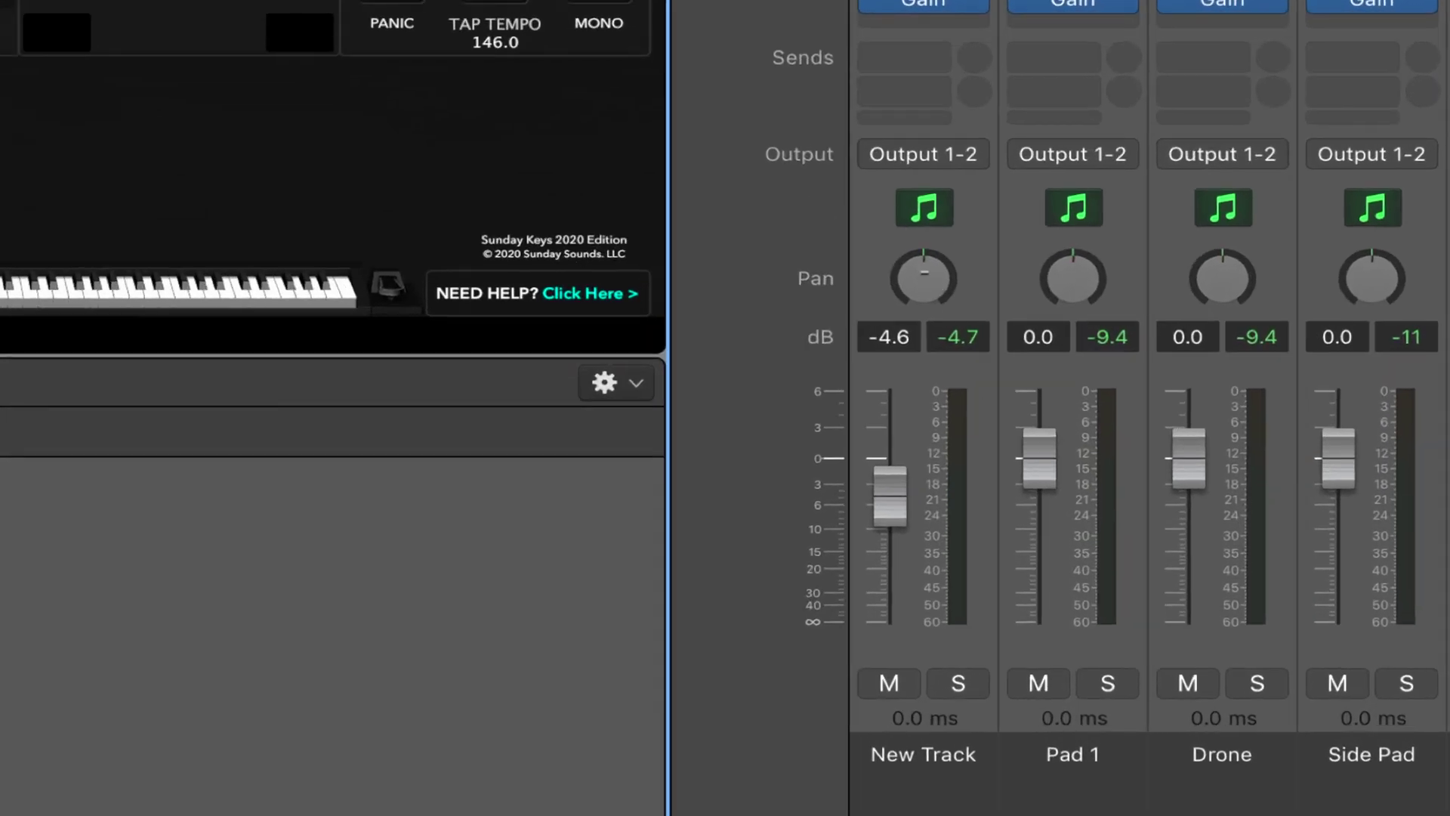
mouse_move(923, 277)
left_mouse_down()
mouse_move(923, 325)
mouse_move(923, 230)
mouse_move(923, 275)
left_mouse_up()
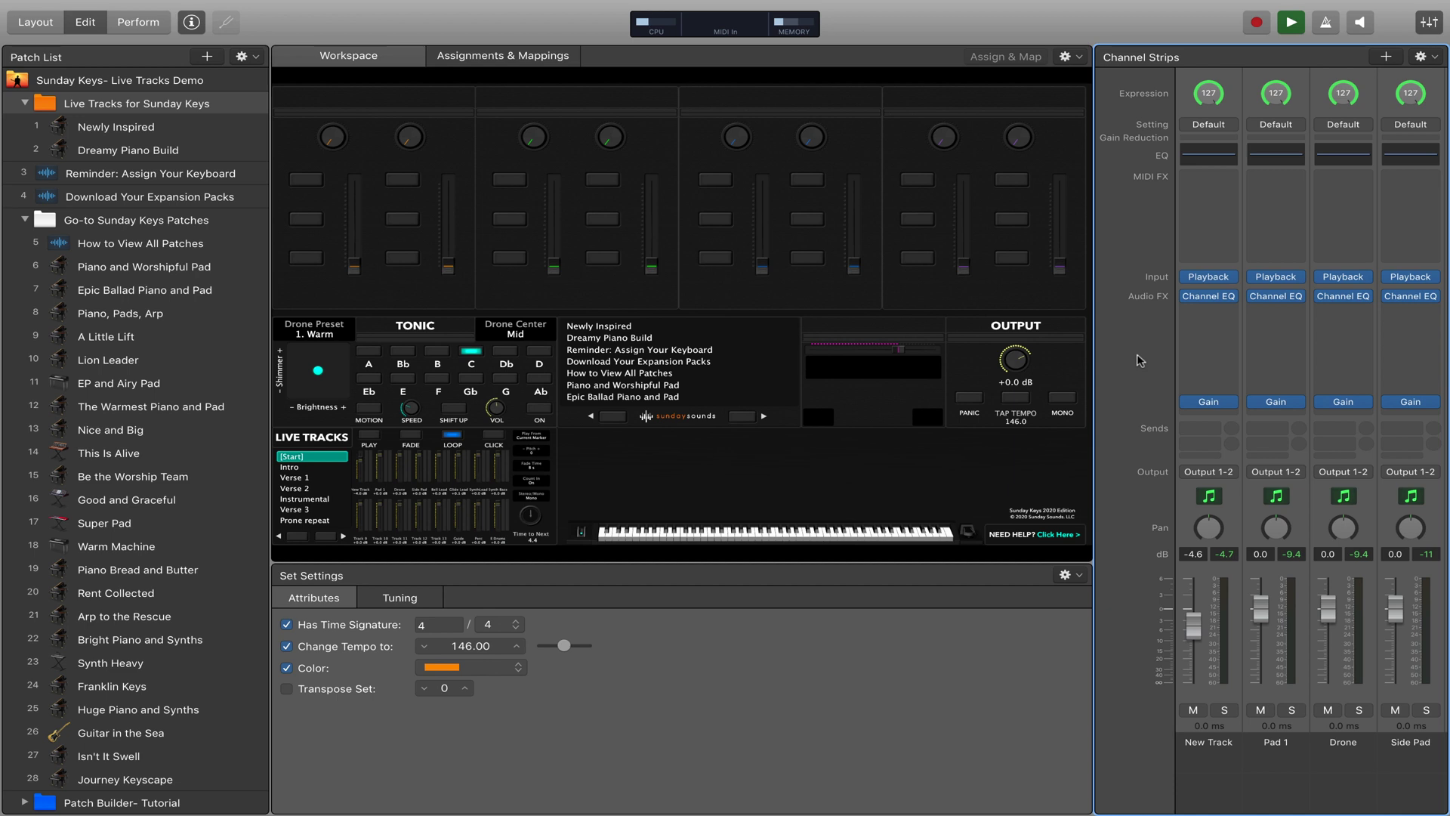
Step: Scroll through the set channel strips, then hide them to widen the workspace
scroll(1276, 336, "right", 10)
scroll(1274, 338, "right", 8)
scroll(1274, 339, "right", 8)
scroll(1274, 339, "right", 2)
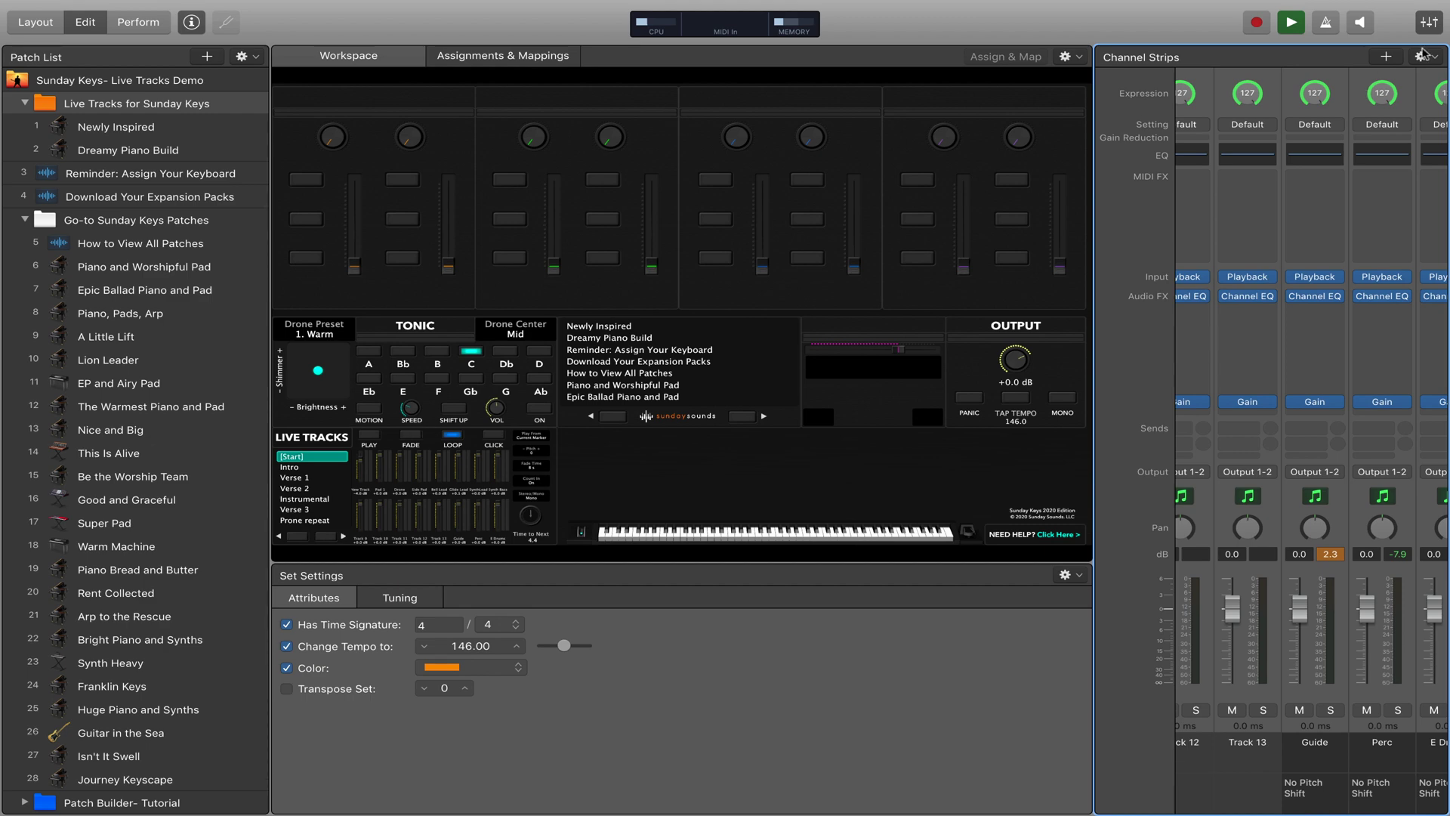
left_click(1429, 22)
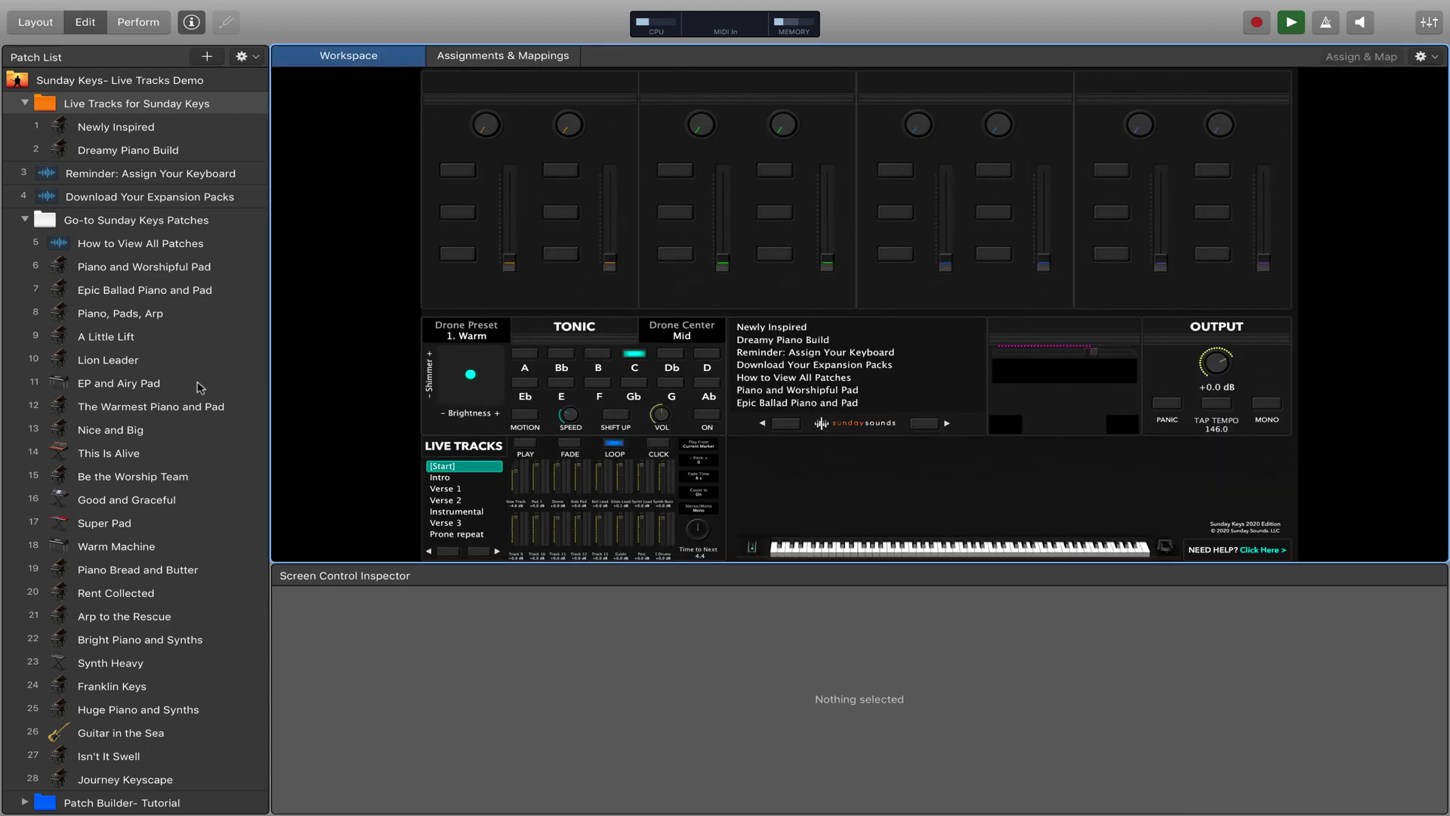